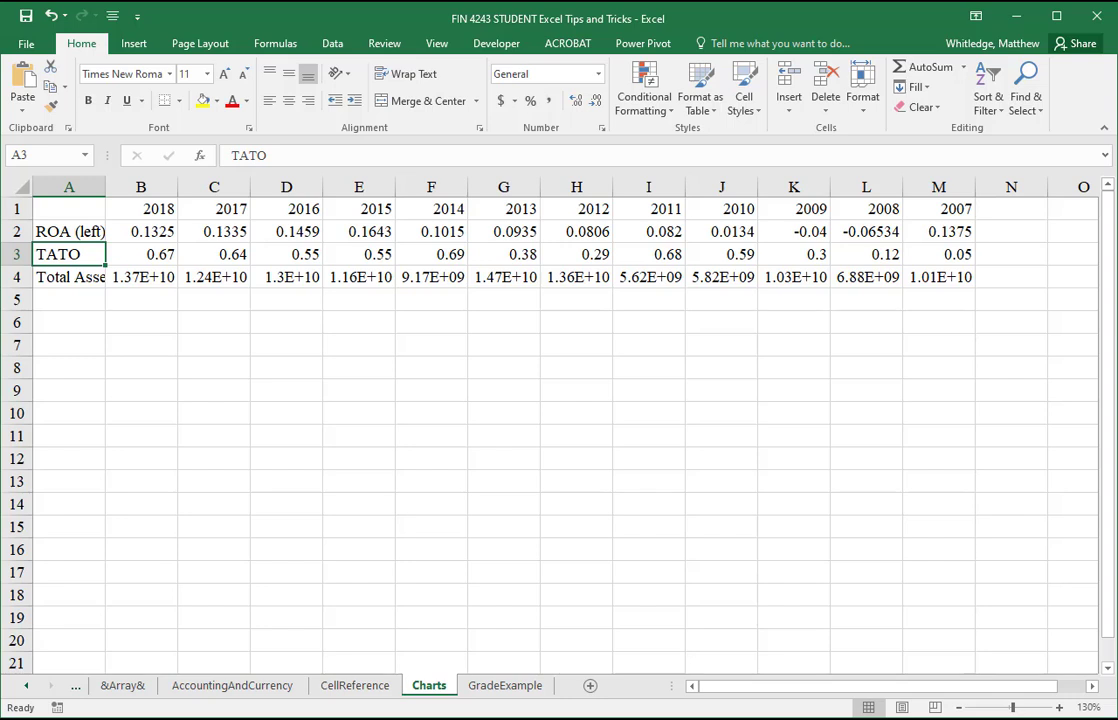
AutoFit the width of column A to the Total Assets (right) label in A4
left_click(69, 277)
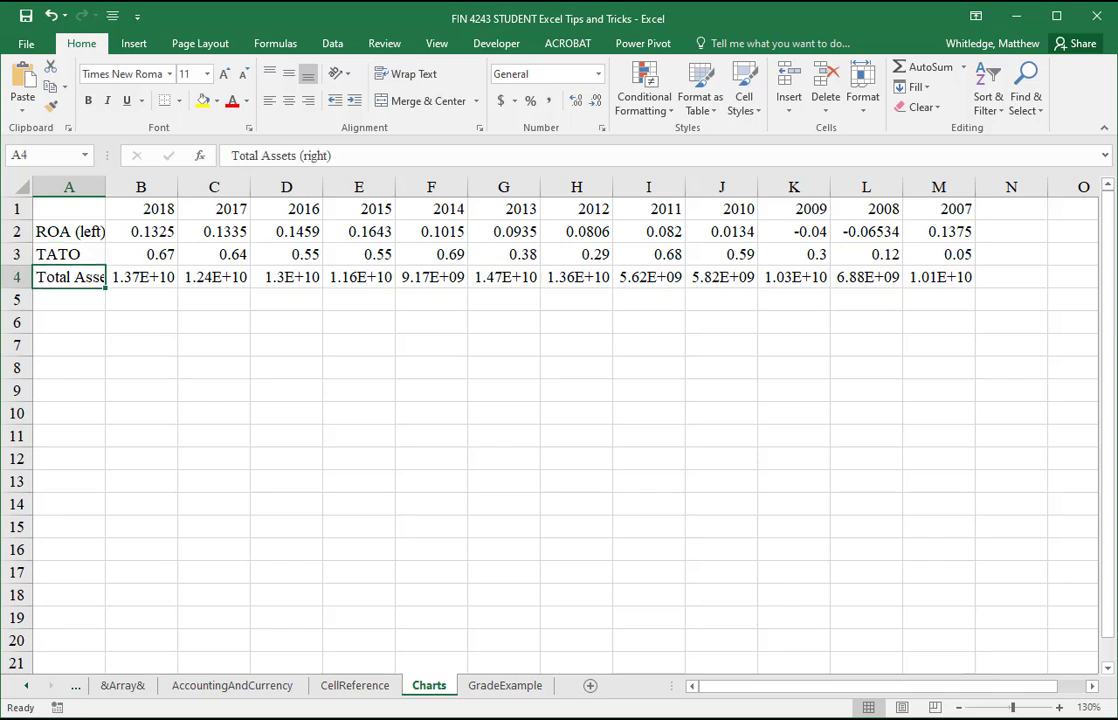
key("alt+h")
key("o")
key("i")
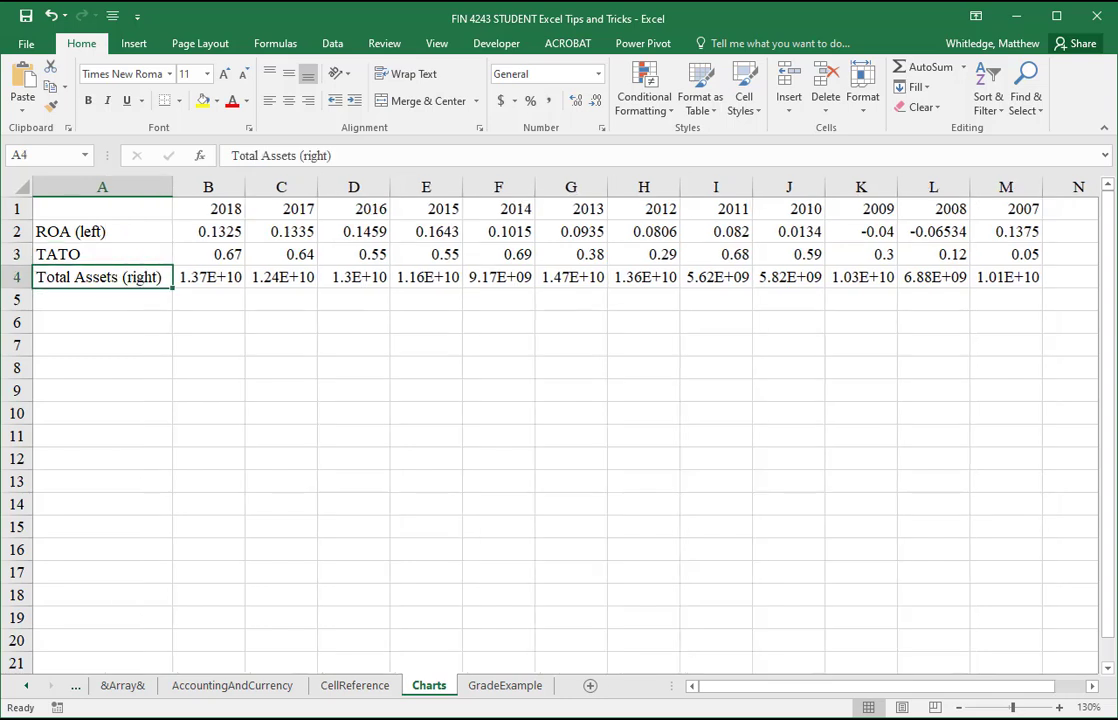
Insert a basic 2-D line chart from the year and ROA rows in A1:M2
left_click(208, 208)
left_click(102, 208)
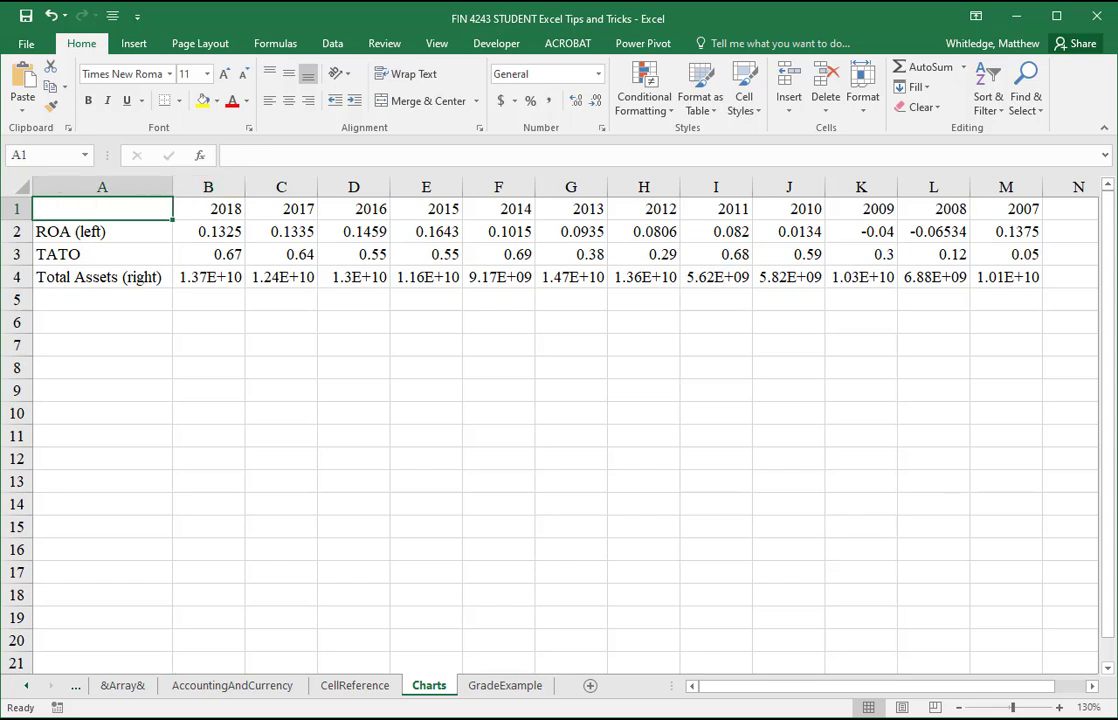
left_click(102, 231)
left_click(102, 208)
left_click_drag(102, 208, 1006, 231)
key("alt+n")
key("n")
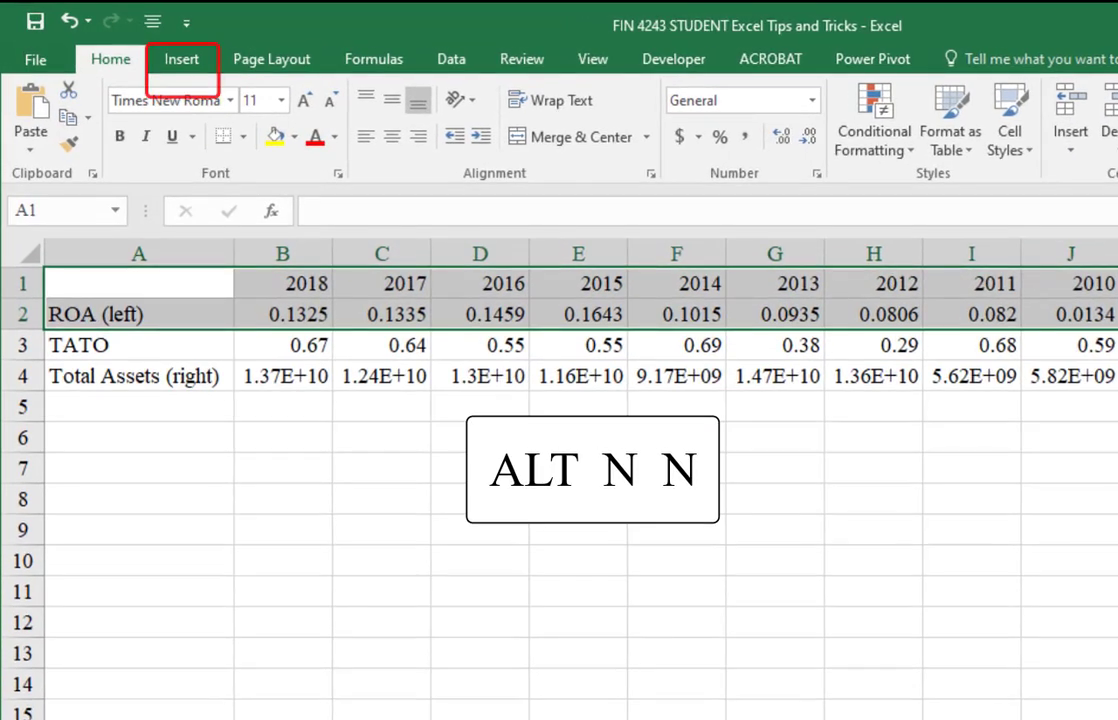
key("alt")
key("n")
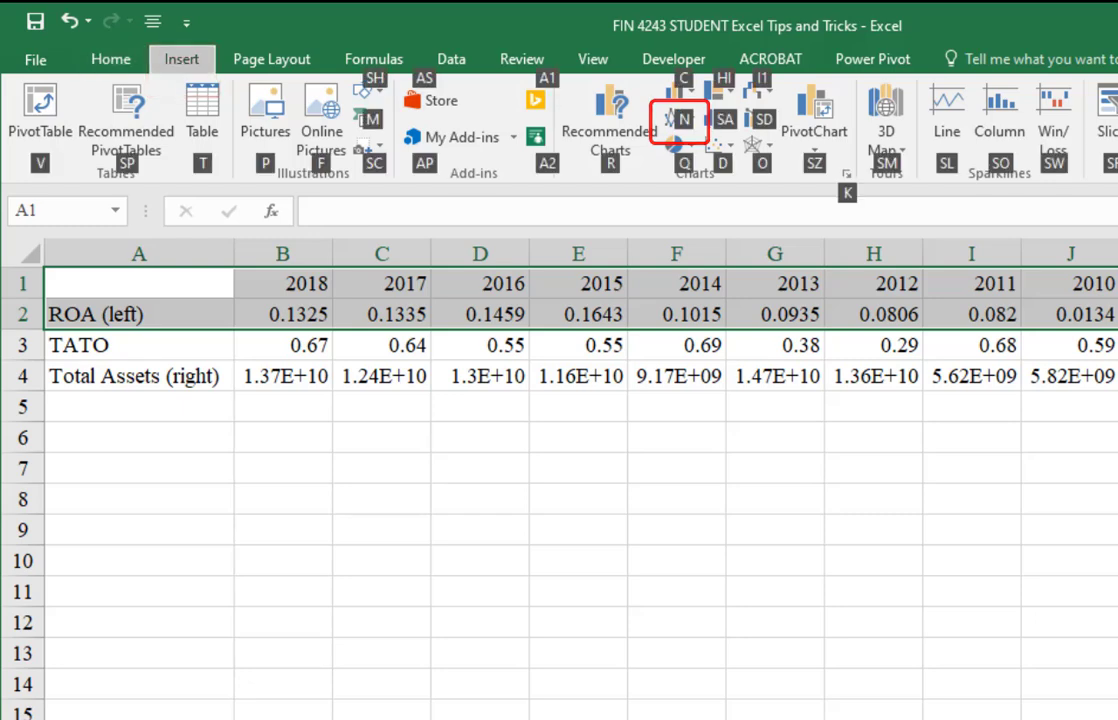
key("n")
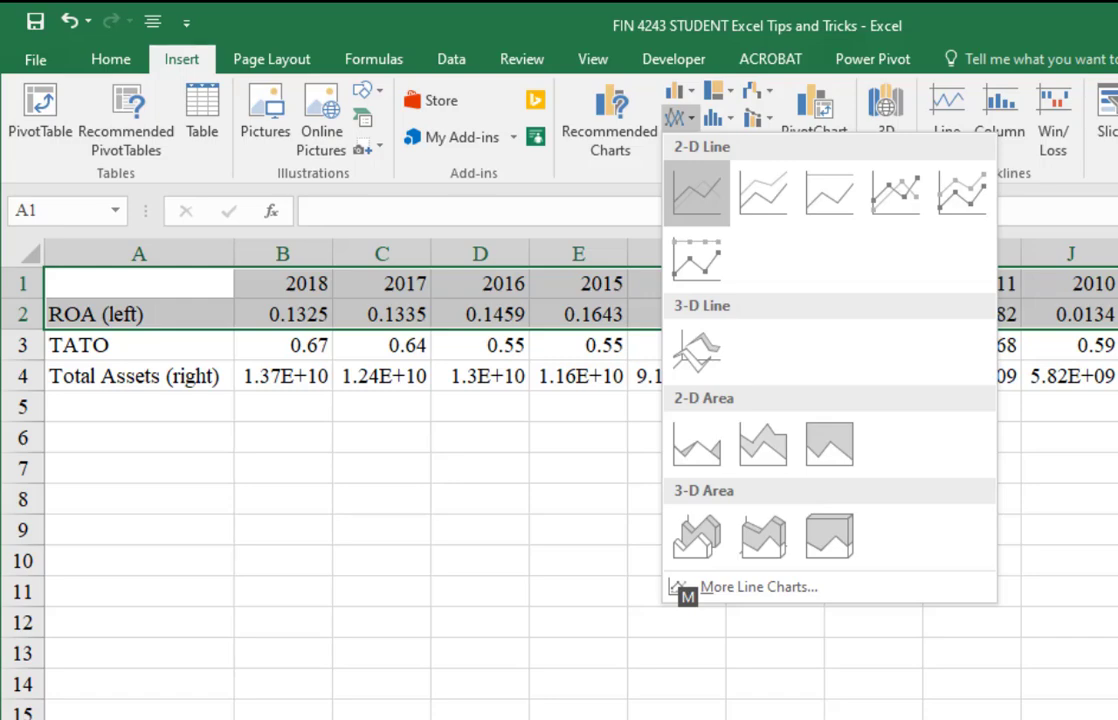
key("Return")
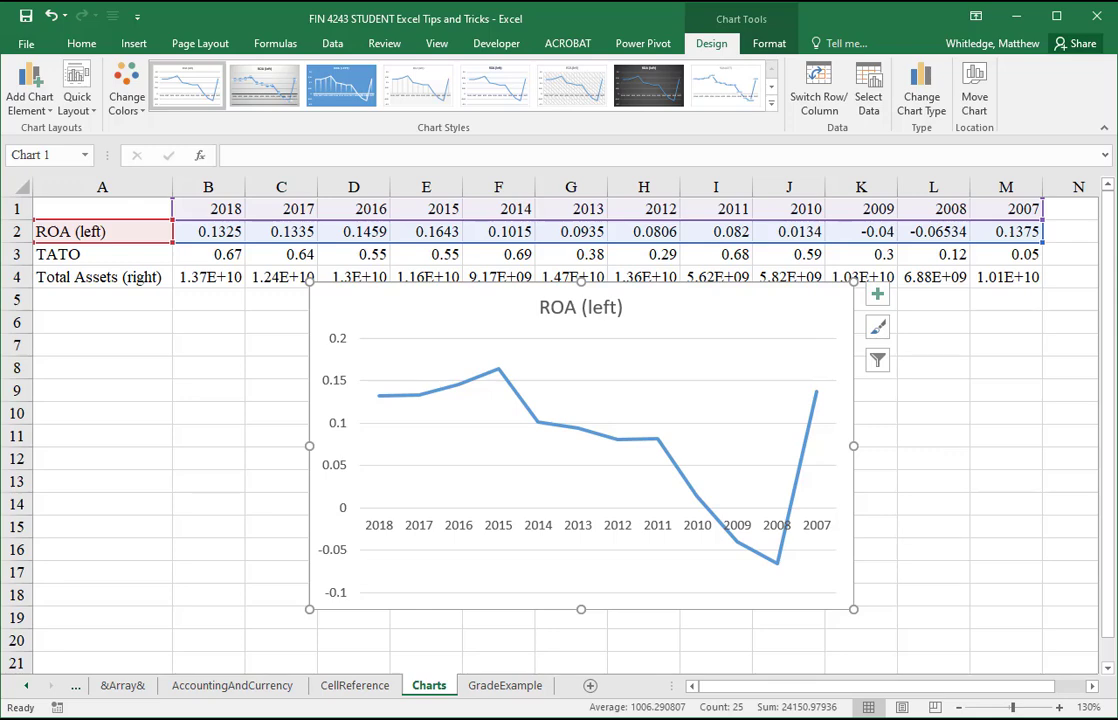
Set the axis type of the chart's Horizontal (Category) Axis to Date axis and close the formatting pane
left_click(190, 362)
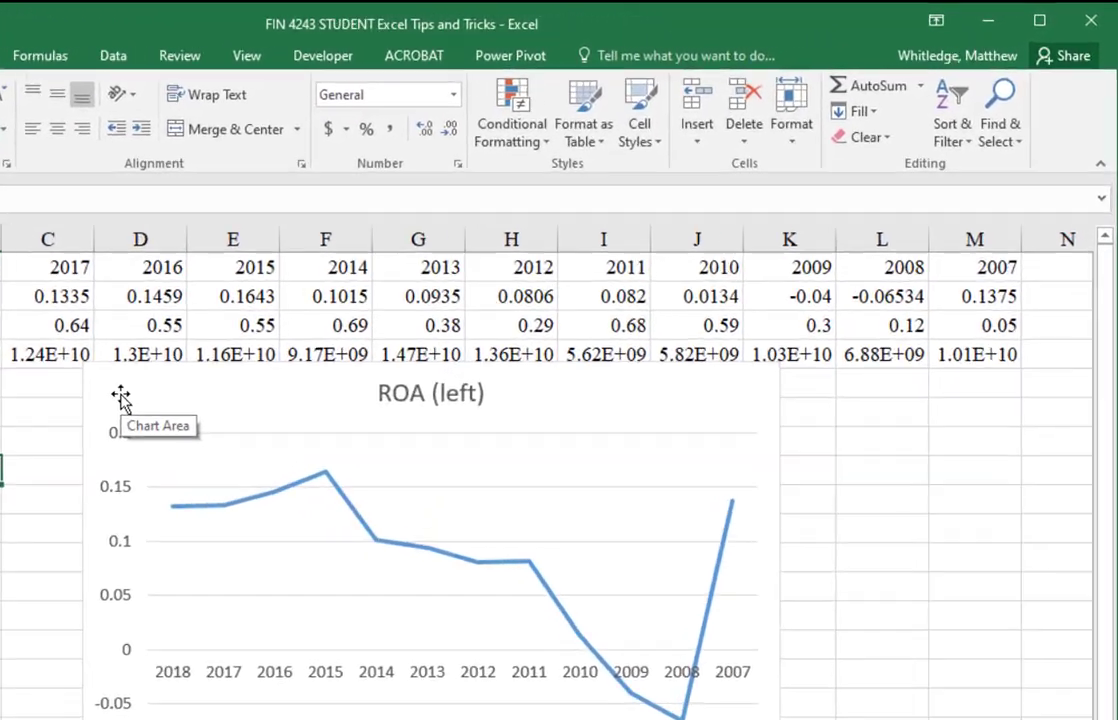
left_click(284, 333)
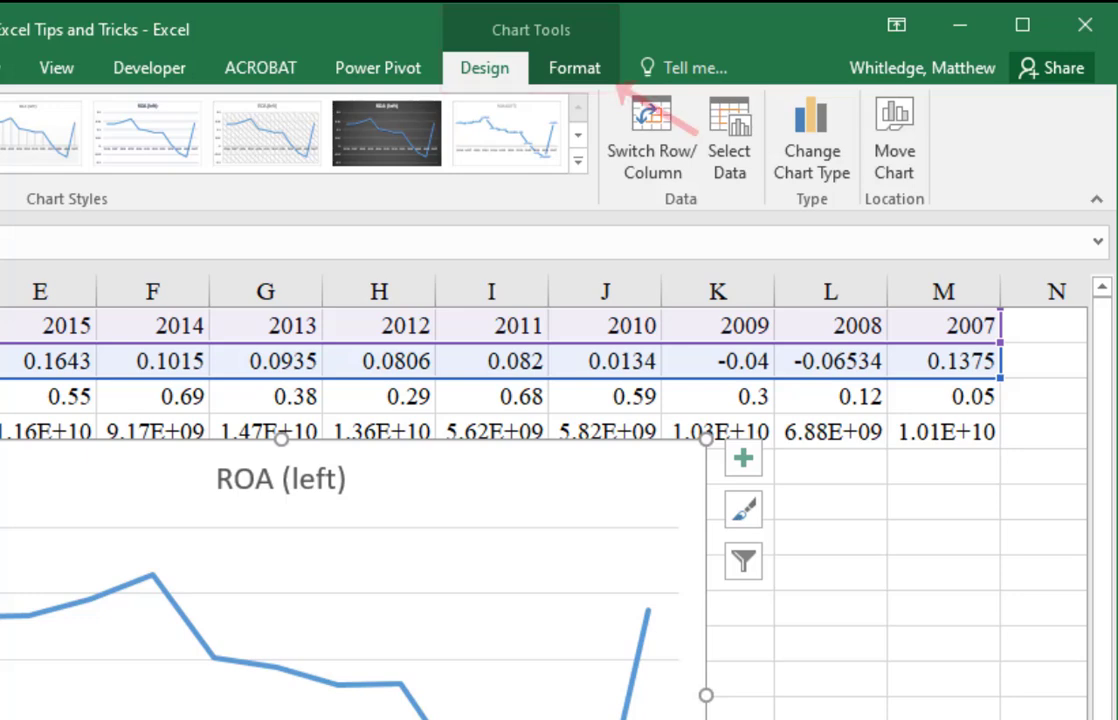
left_click(581, 85)
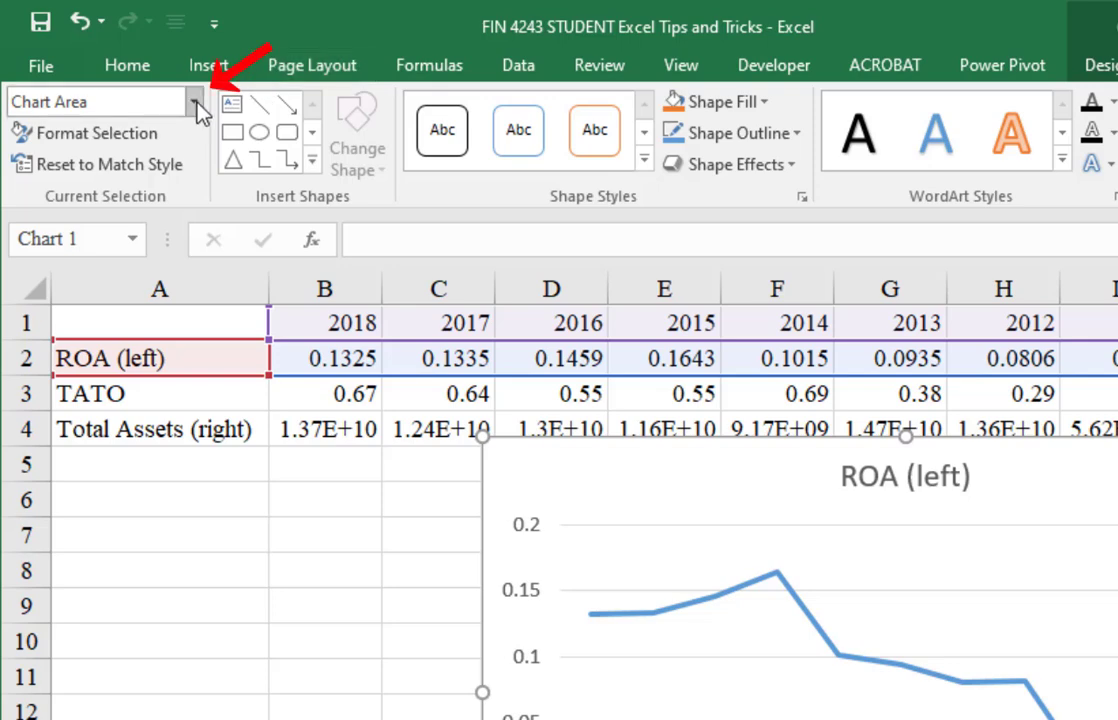
left_click(194, 101)
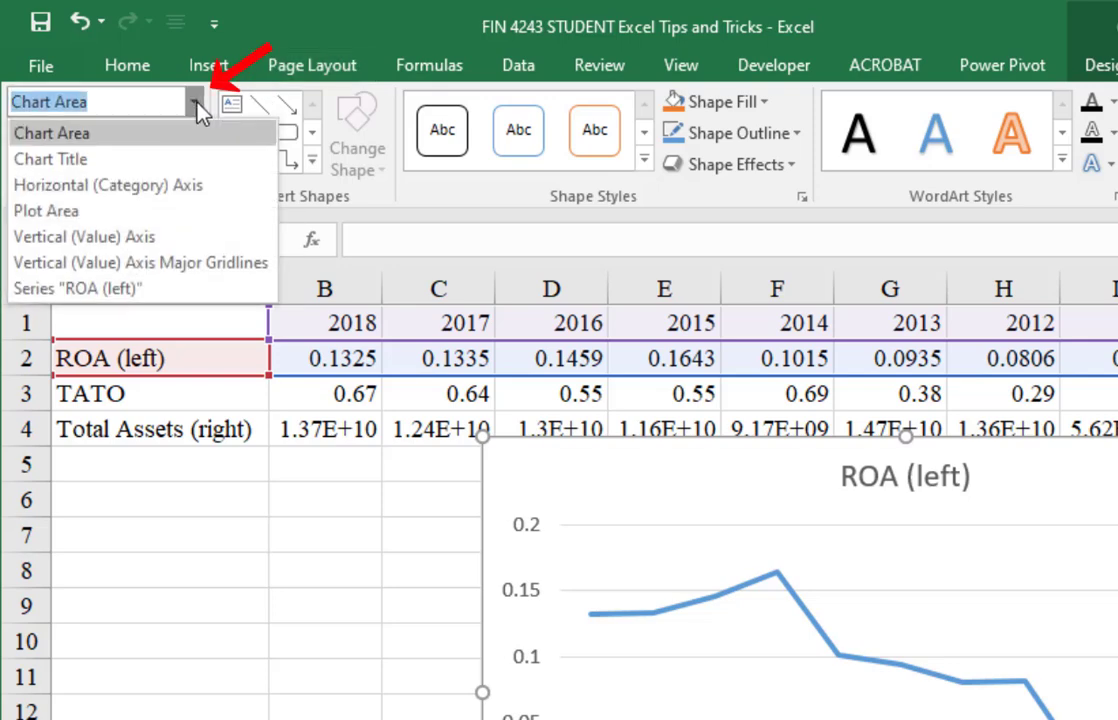
left_click(190, 187)
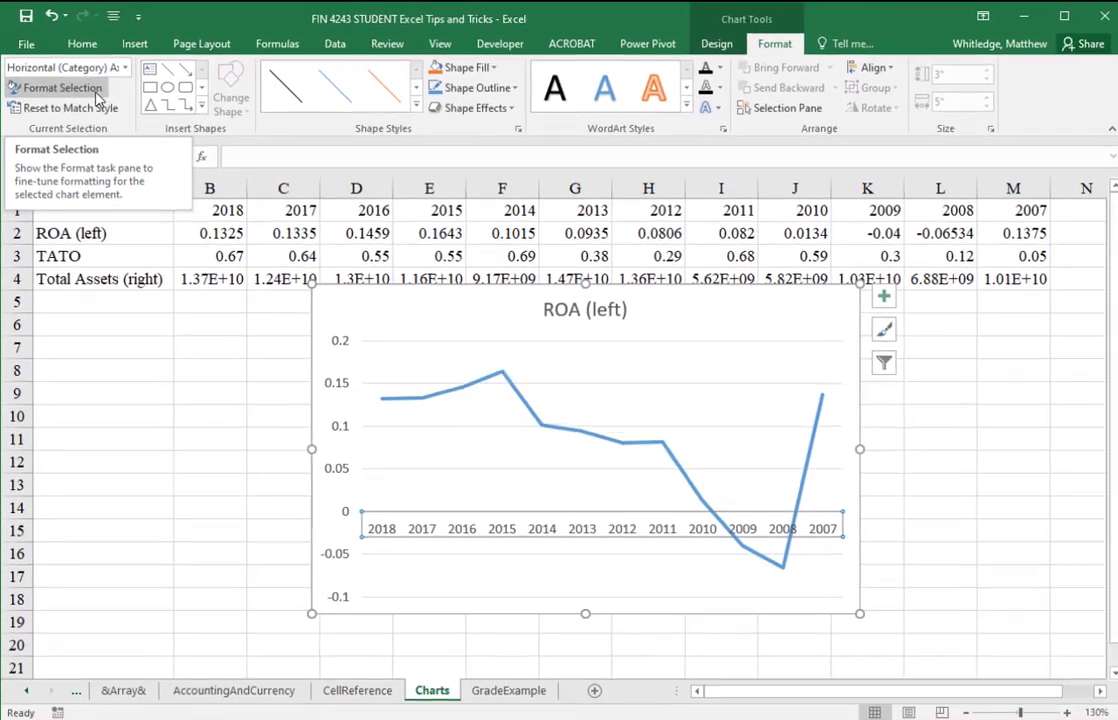
left_click(148, 144)
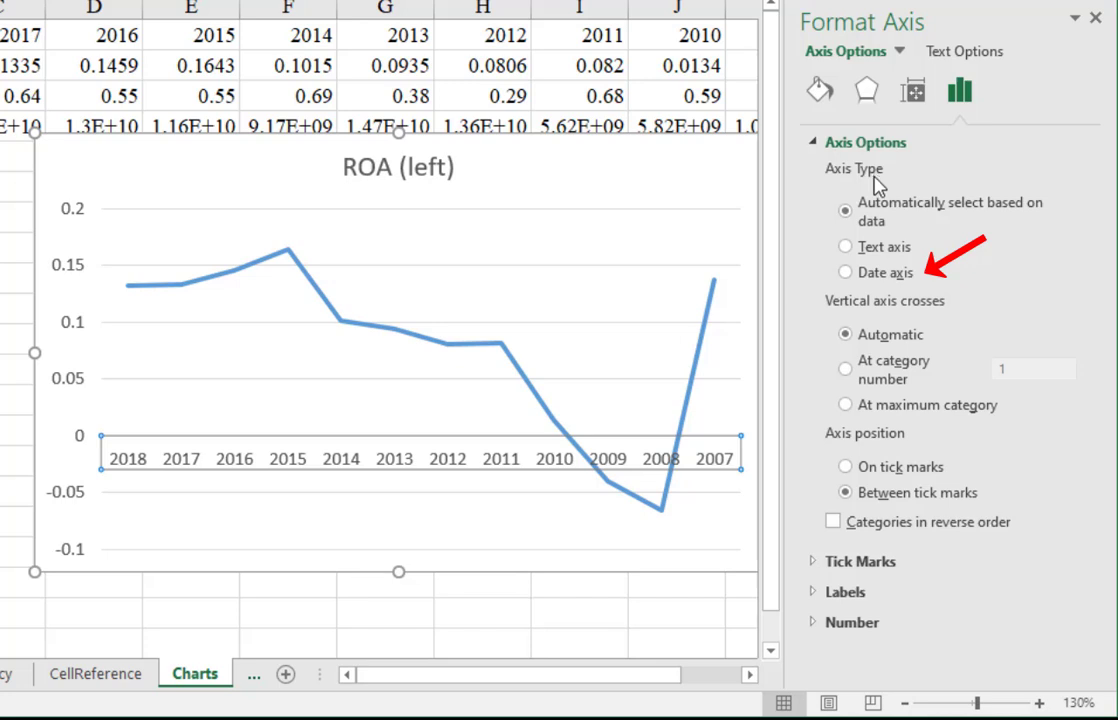
left_click(846, 274)
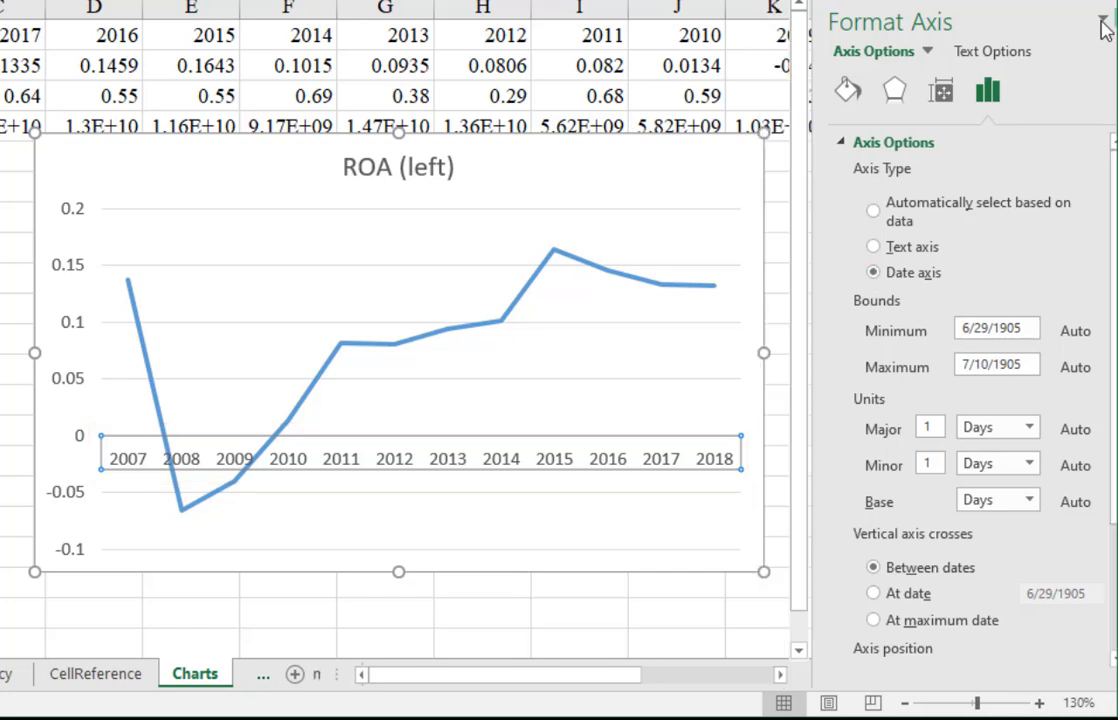
left_click(1096, 19)
left_click(873, 452)
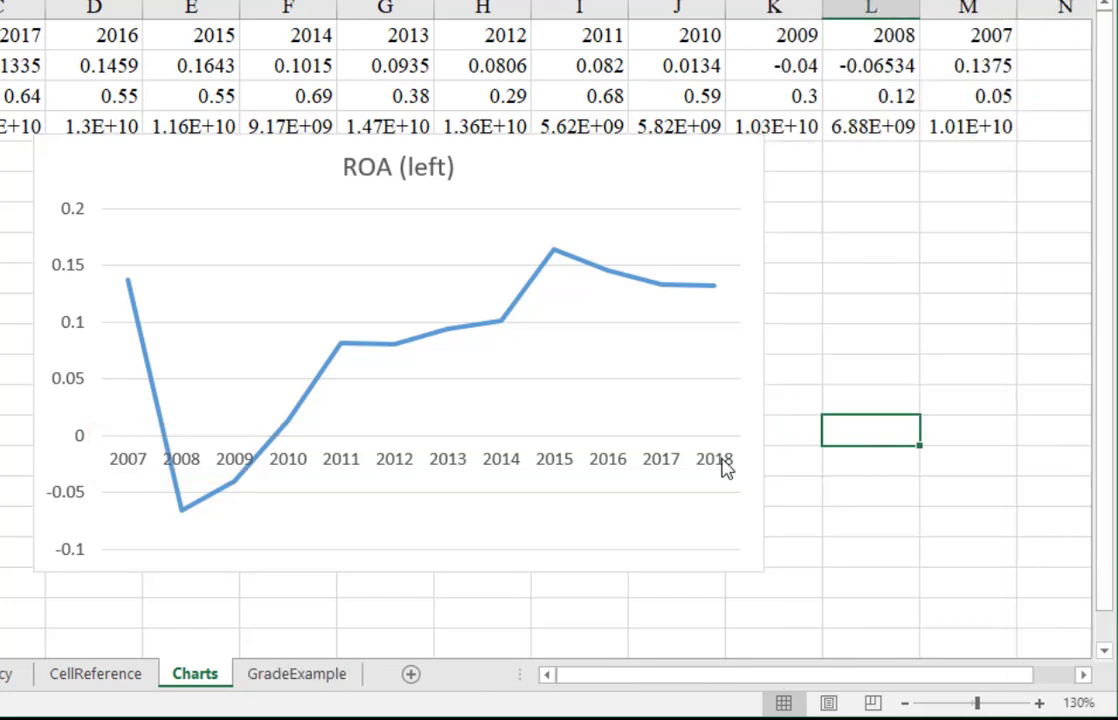
Open the Format Axis options for the chart's horizontal year axis directly from the chart
left_click(680, 461)
right_click(680, 461)
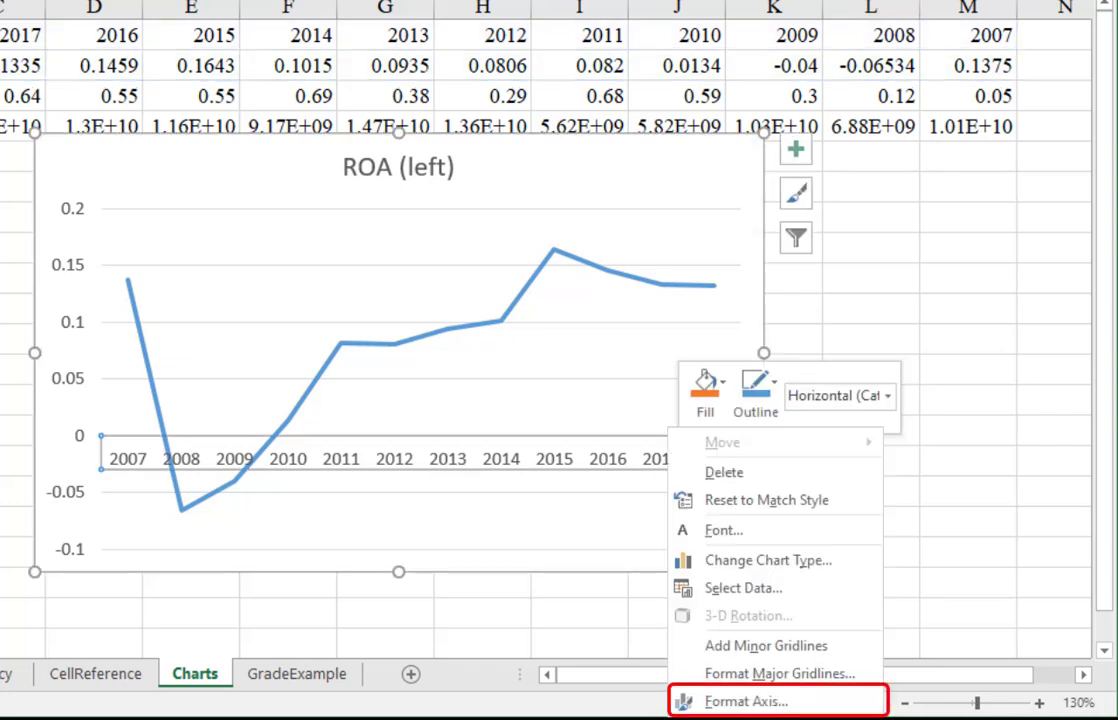
left_click(745, 701)
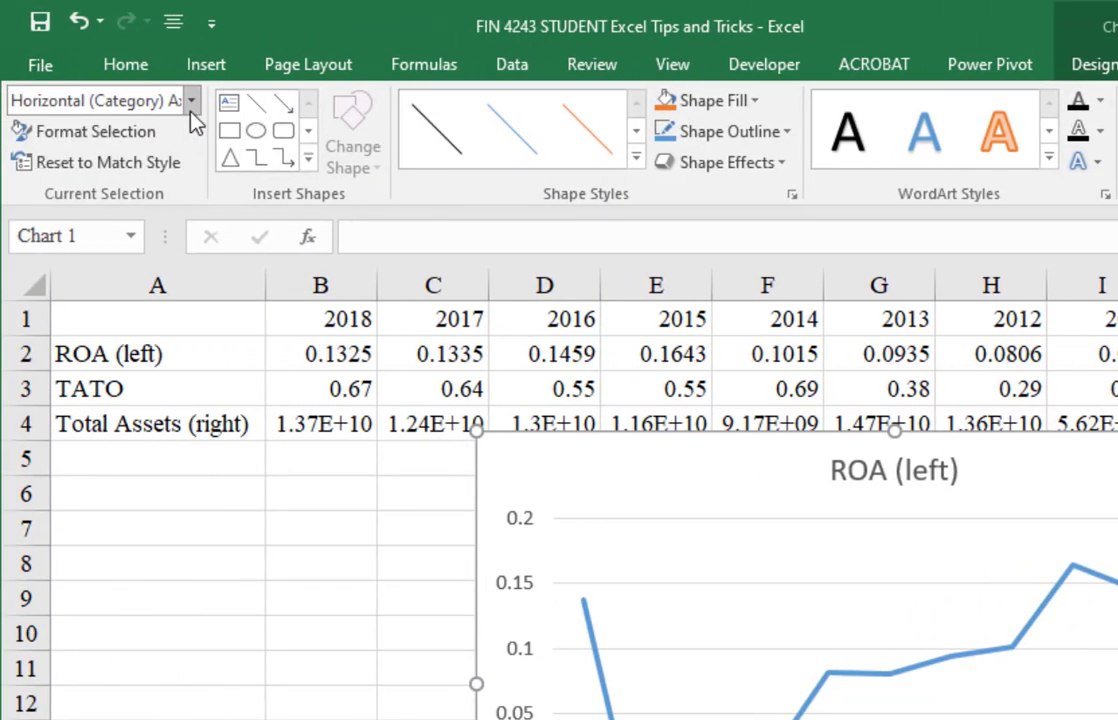
Format the numbers on the chart's Vertical (Value) Axis as Percentage with 0 decimal places
left_click(191, 100)
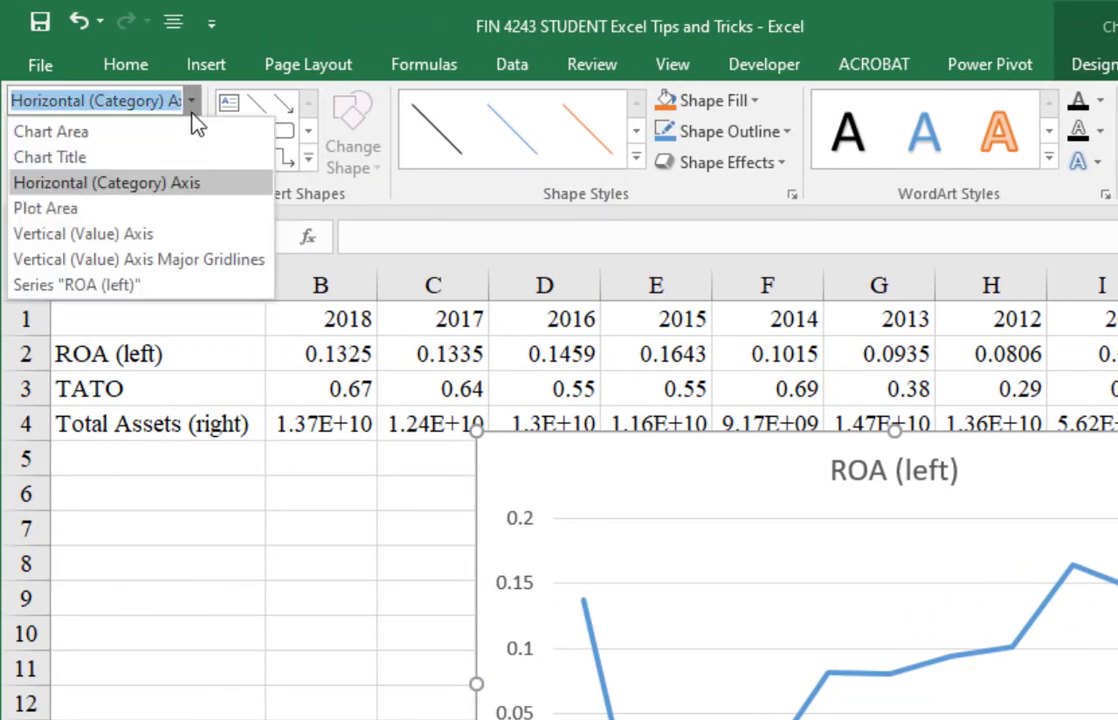
left_click(195, 235)
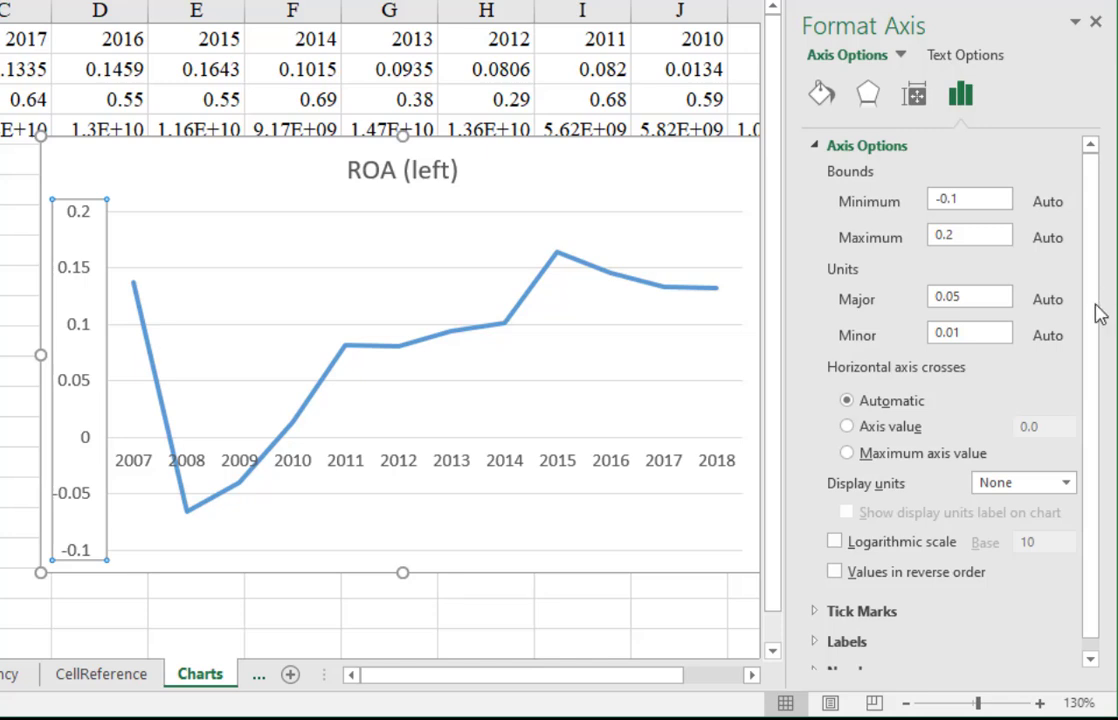
scroll(1035, 381, "down", 1)
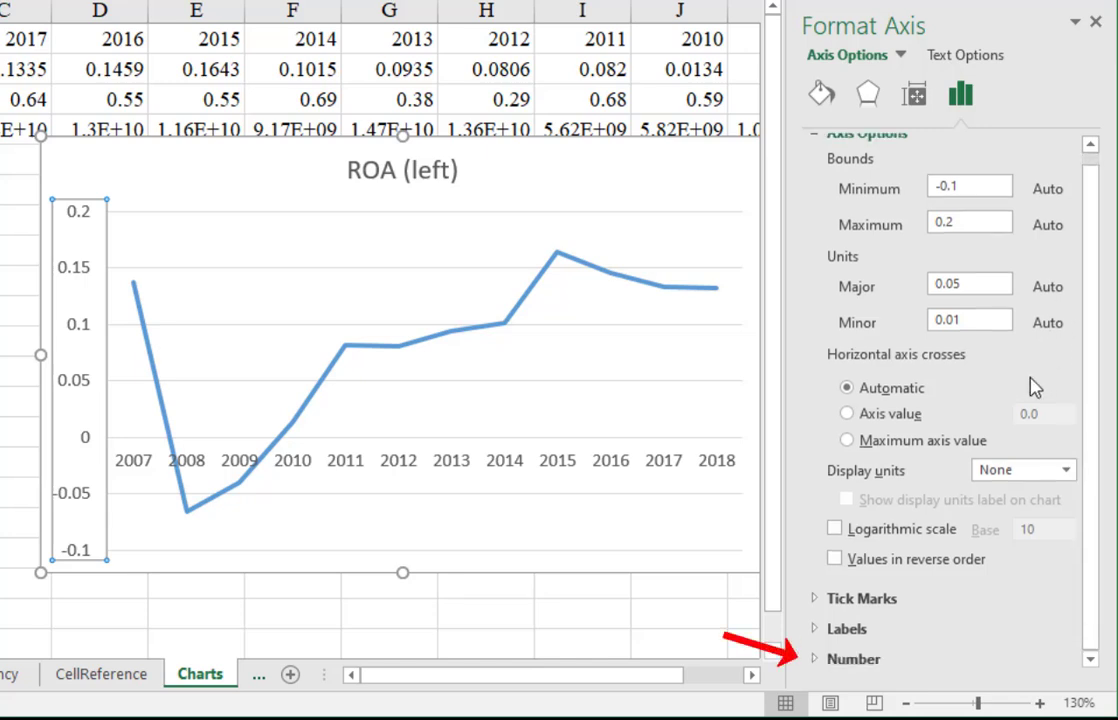
left_click(823, 658)
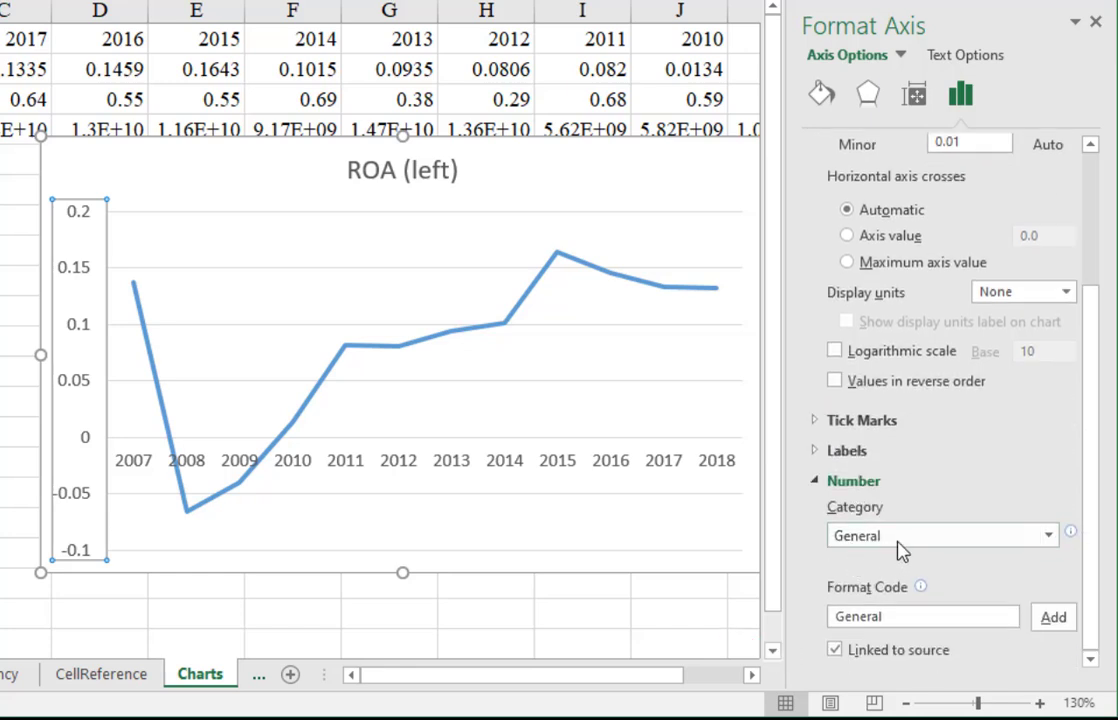
left_click(935, 542)
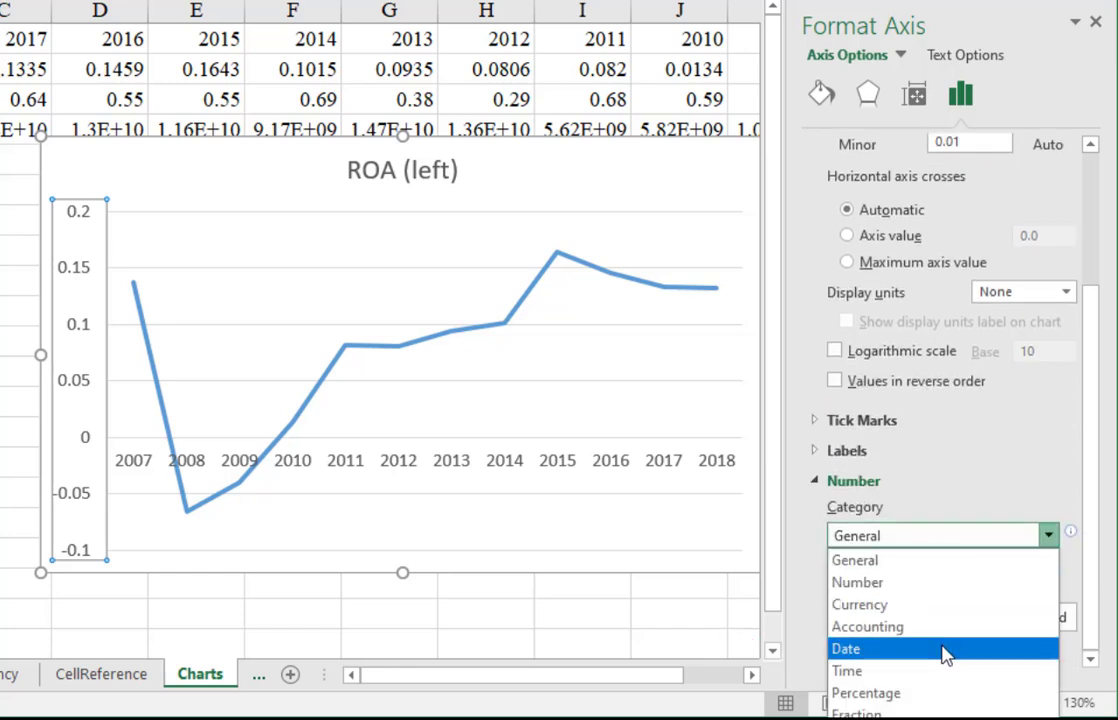
left_click(930, 697)
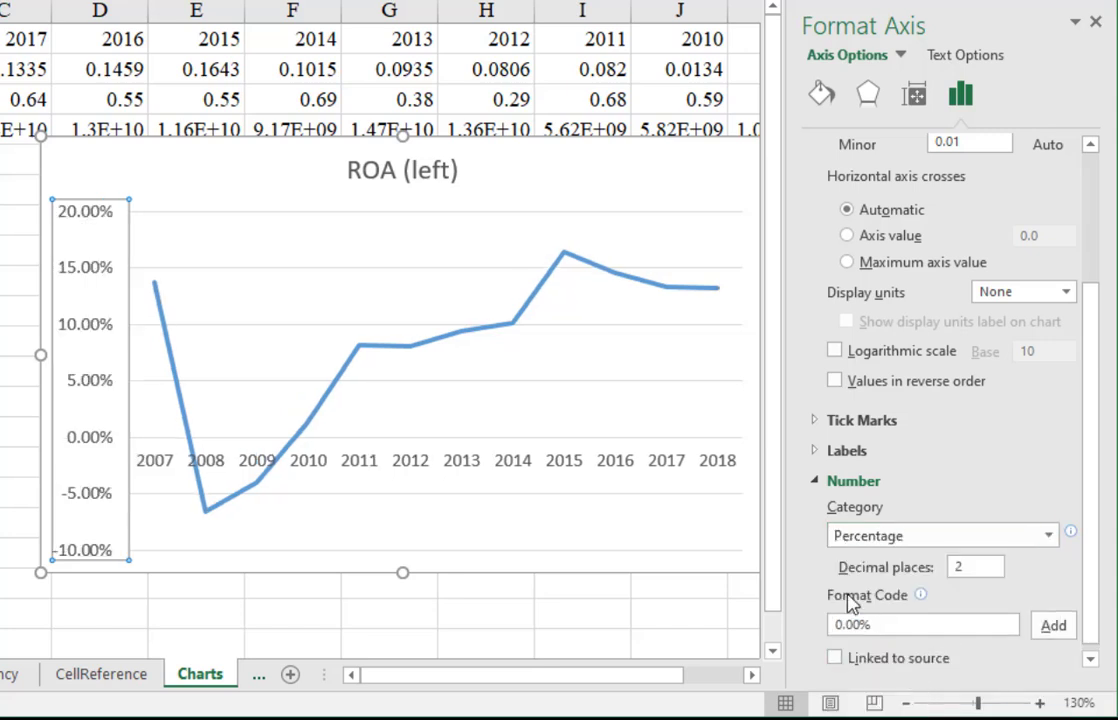
left_click(970, 567)
key("BackSpace")
type("0")
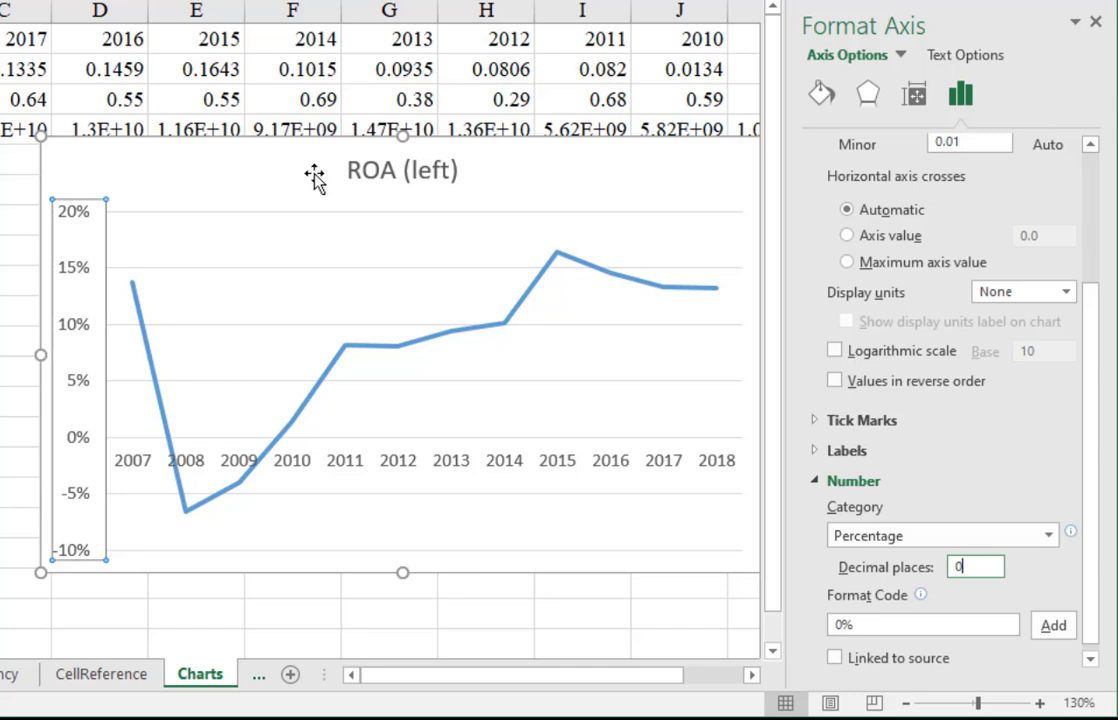
Move the chart below the data rows and start adding a new series to its data source
left_click_drag(312, 175, 133, 224)
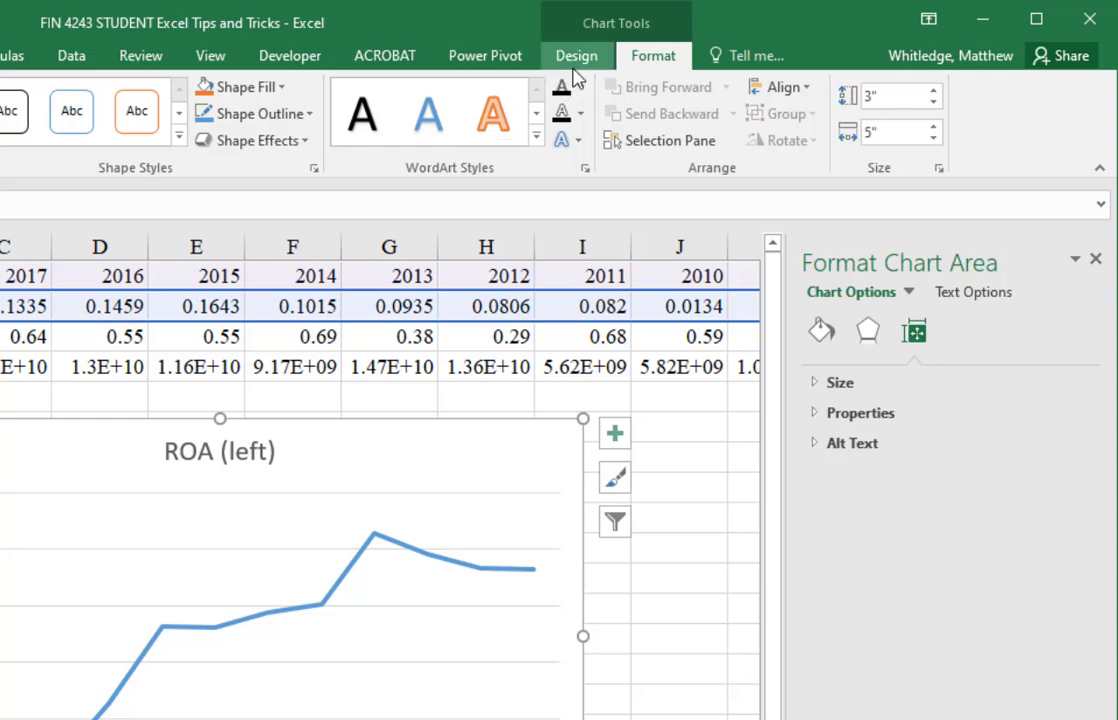
left_click(577, 60)
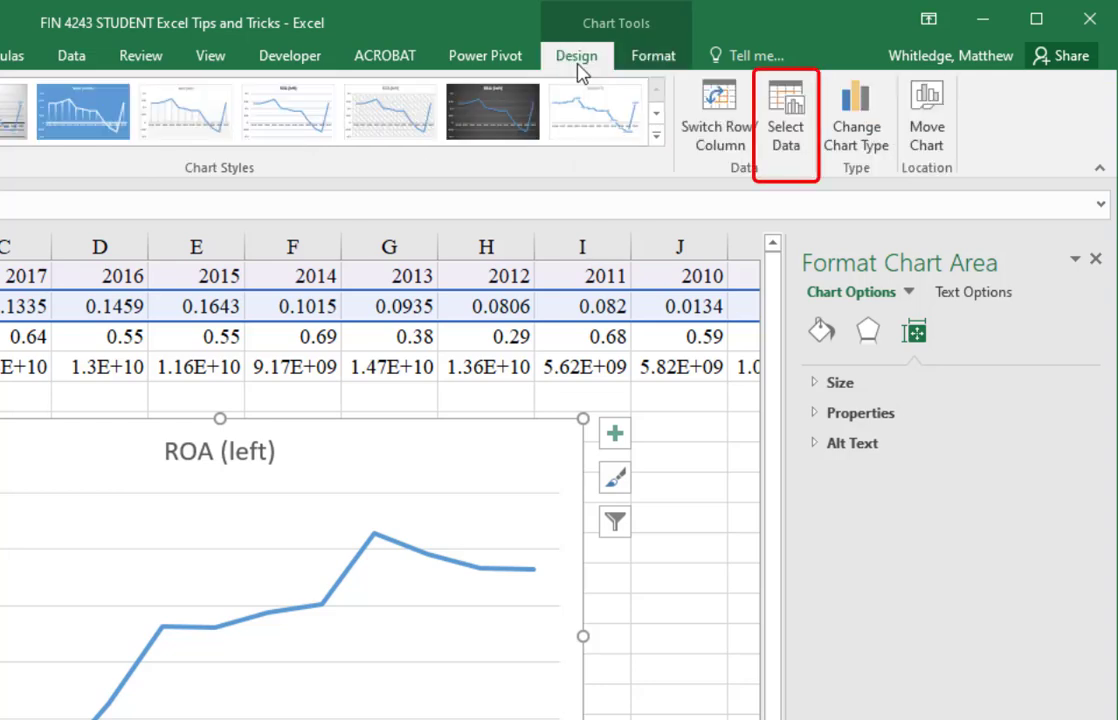
left_click(789, 124)
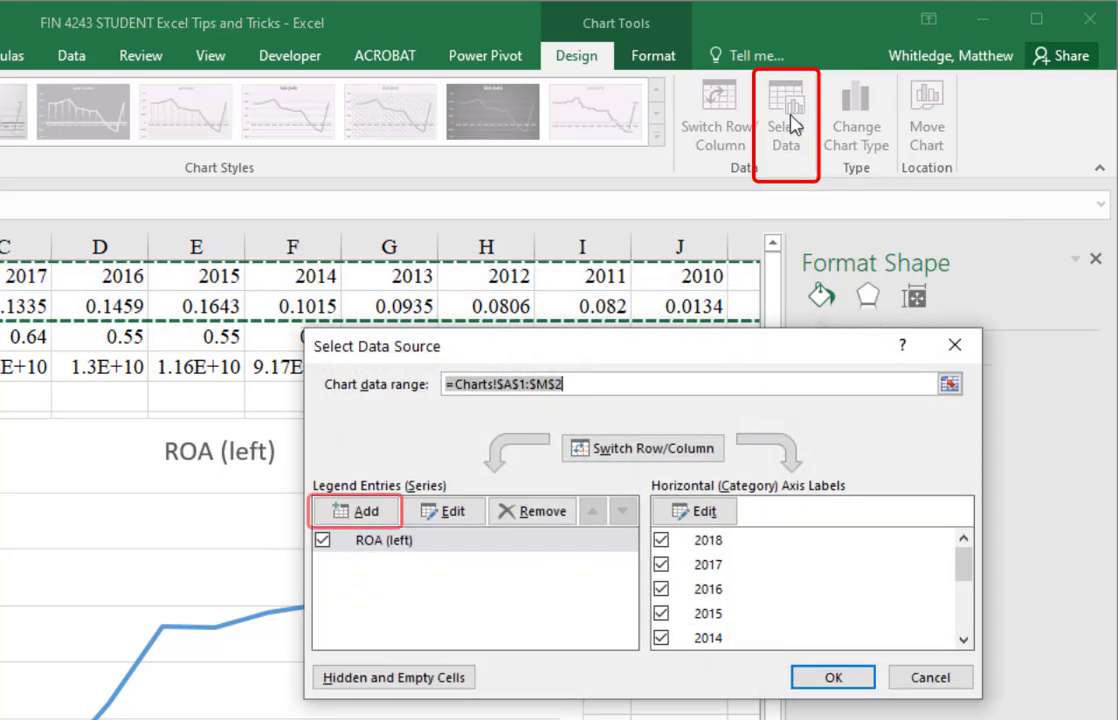
left_click(383, 515)
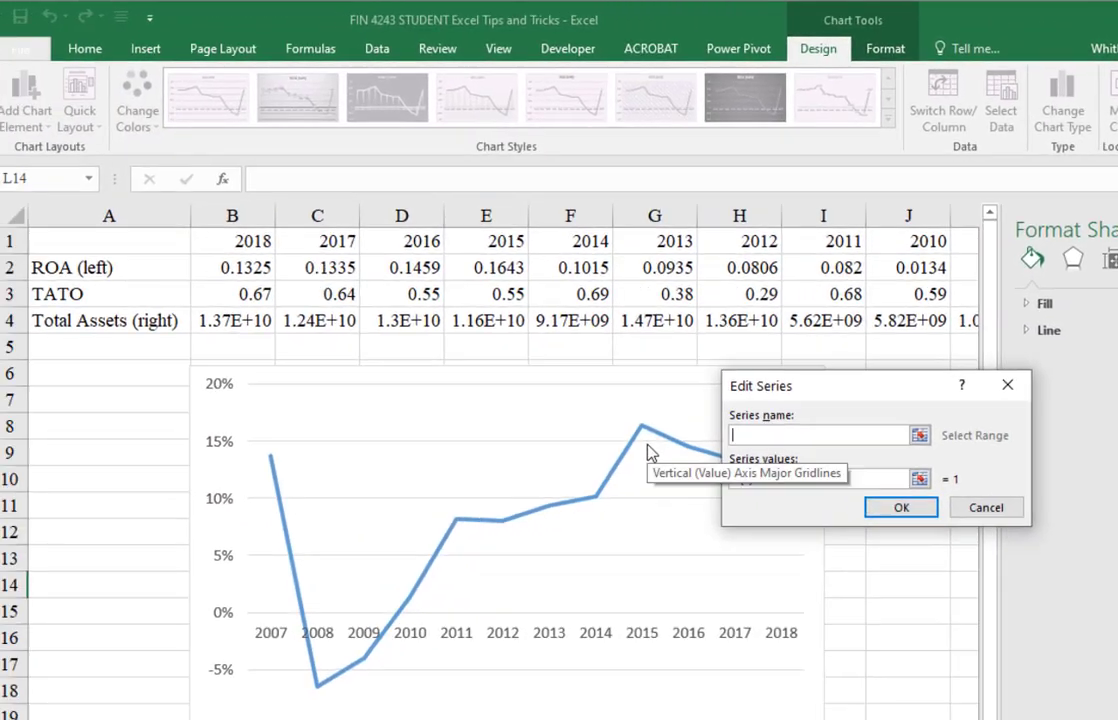
Set the new series' name to the Total Assets label in cell A4
left_click(919, 436)
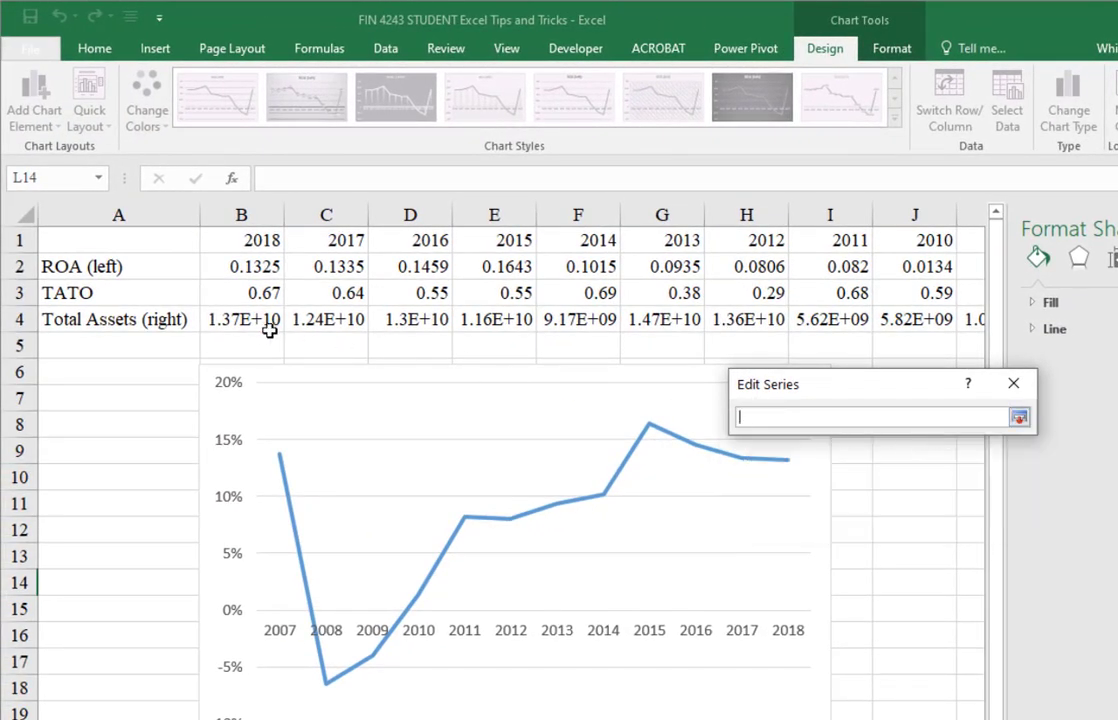
left_click(1018, 417)
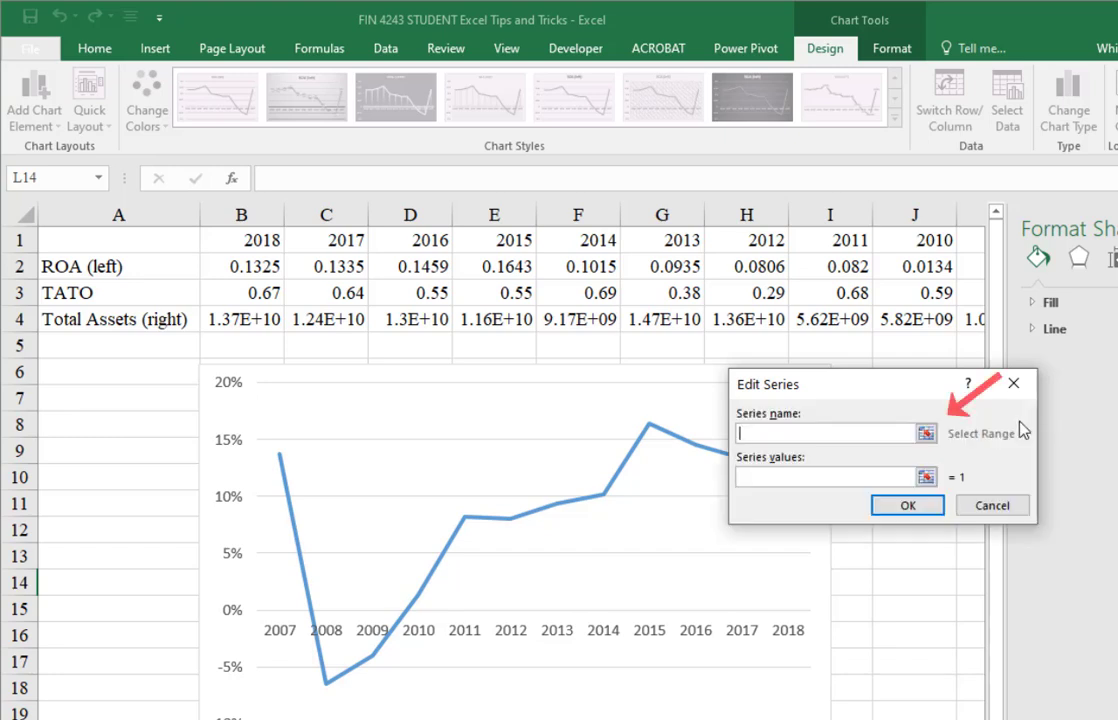
left_click(926, 436)
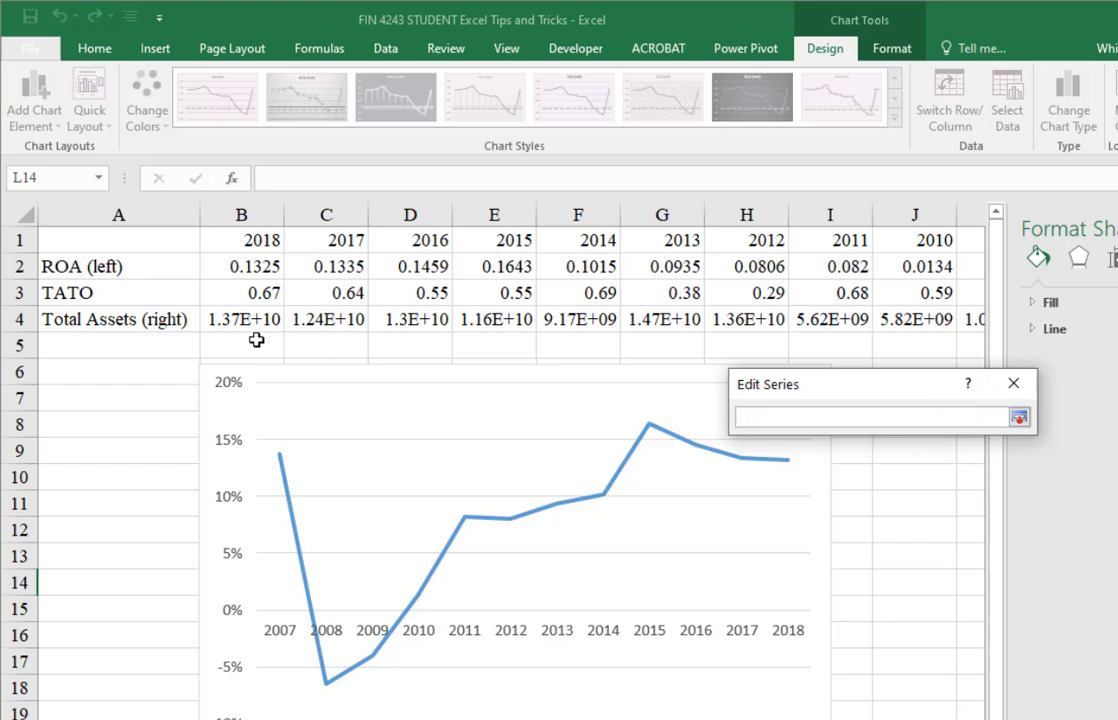
left_click(157, 320)
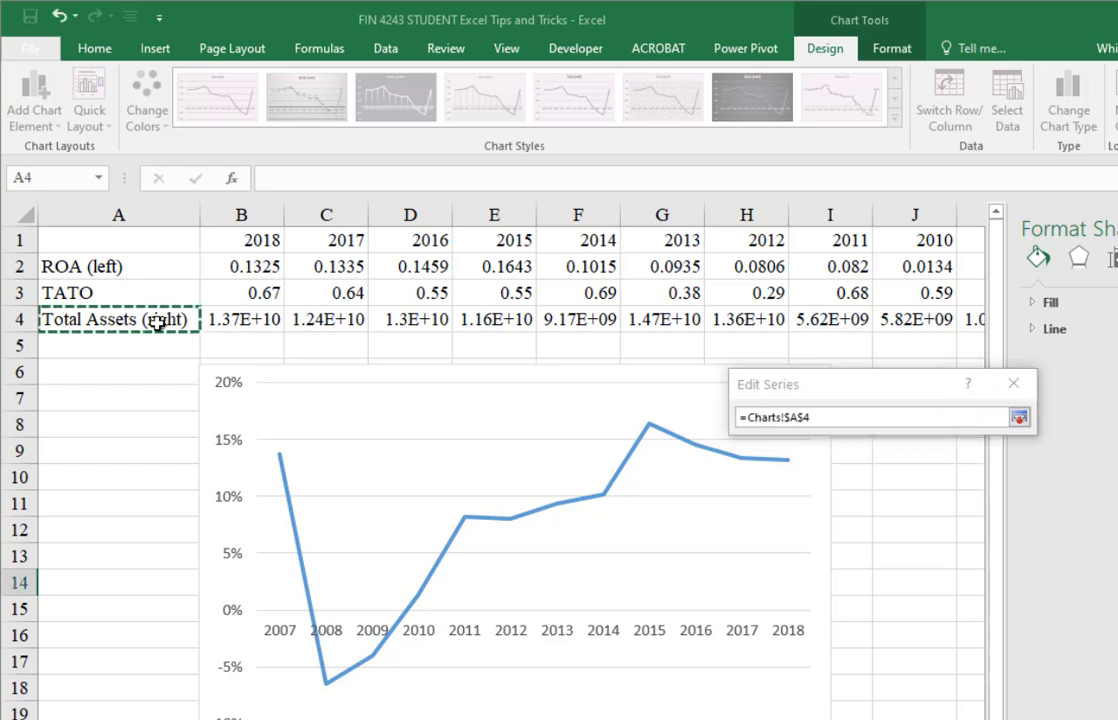
left_click(1018, 417)
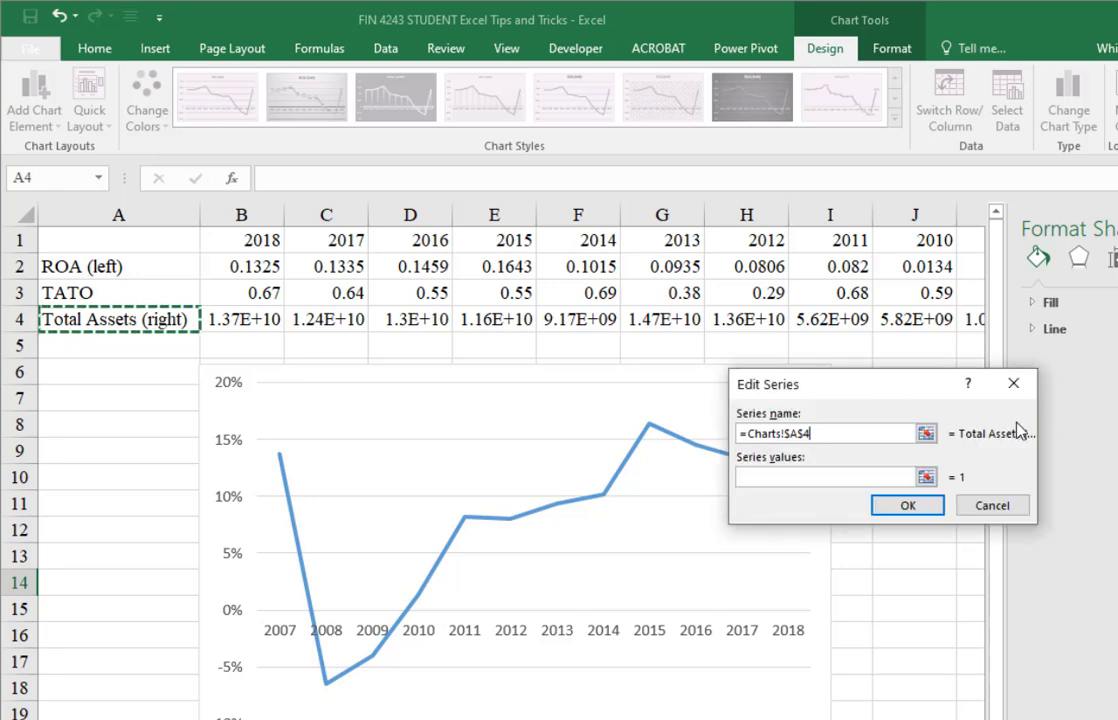
Set the new series' values to the Total Assets figures in B4:M4
left_click(926, 478)
left_click(246, 319)
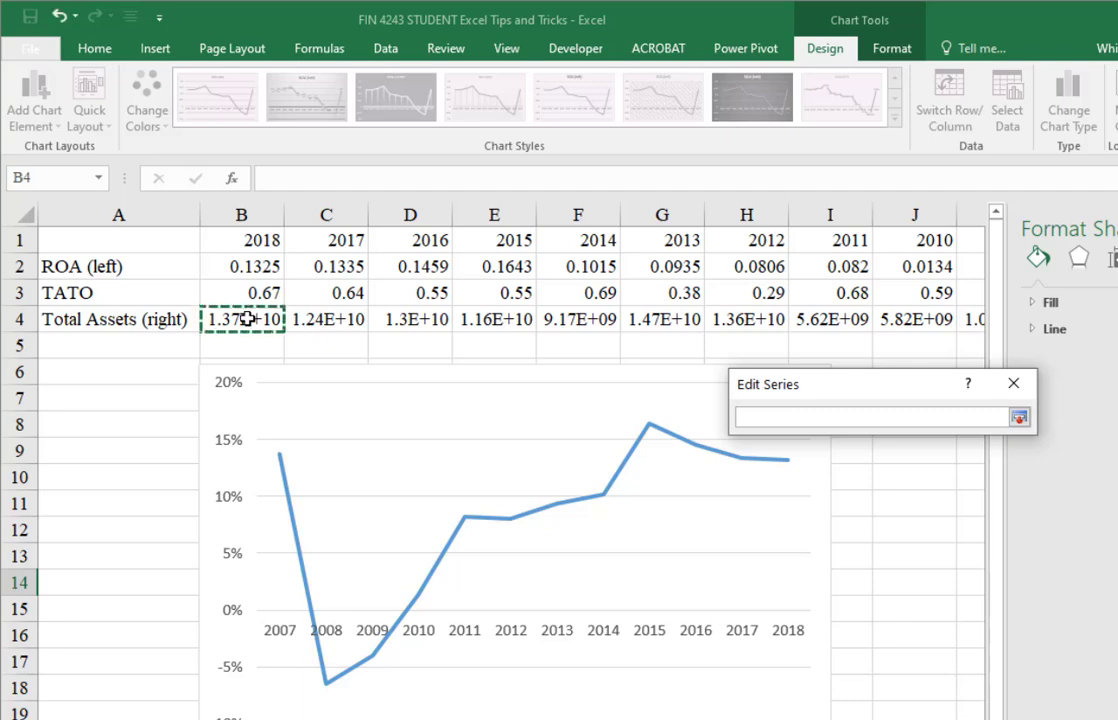
key("ctrl+shift+Right")
left_click(1018, 417)
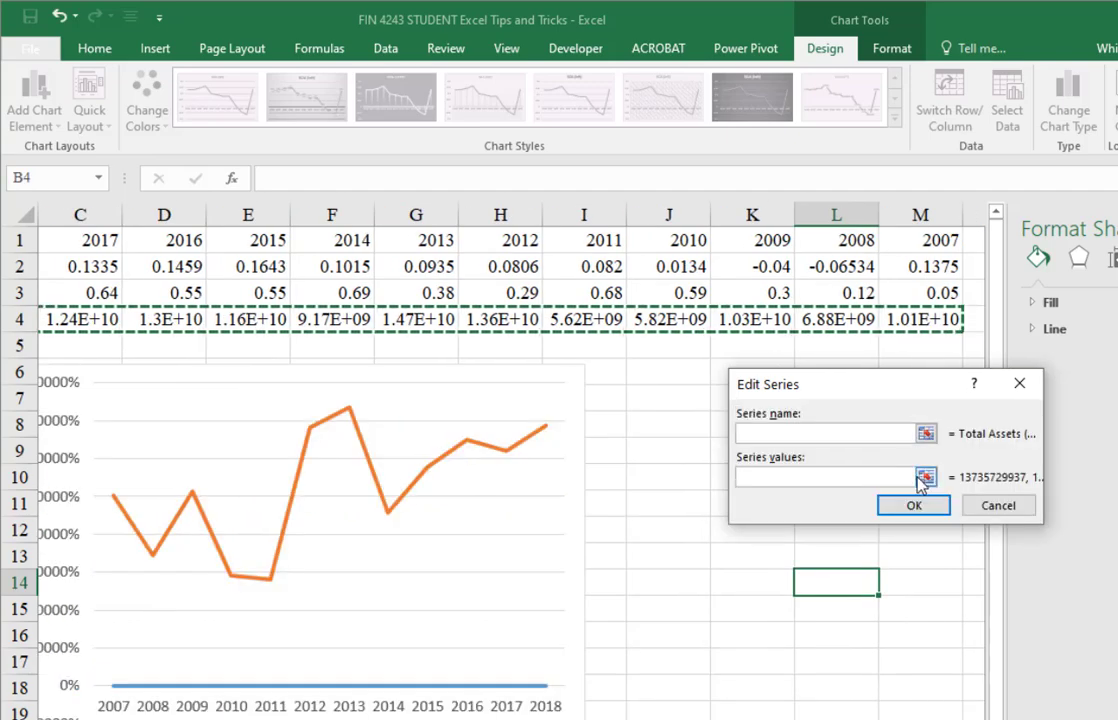
Apply the new Total Assets series to the chart and plot that series on the secondary axis
left_click(918, 505)
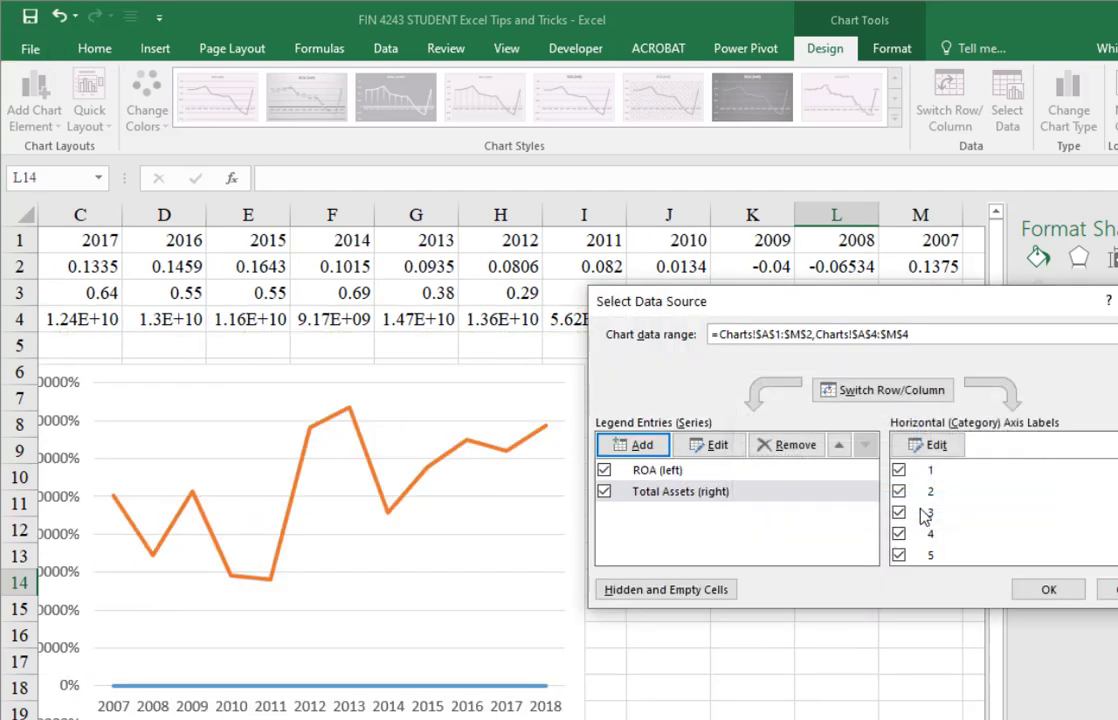
left_click(1042, 592)
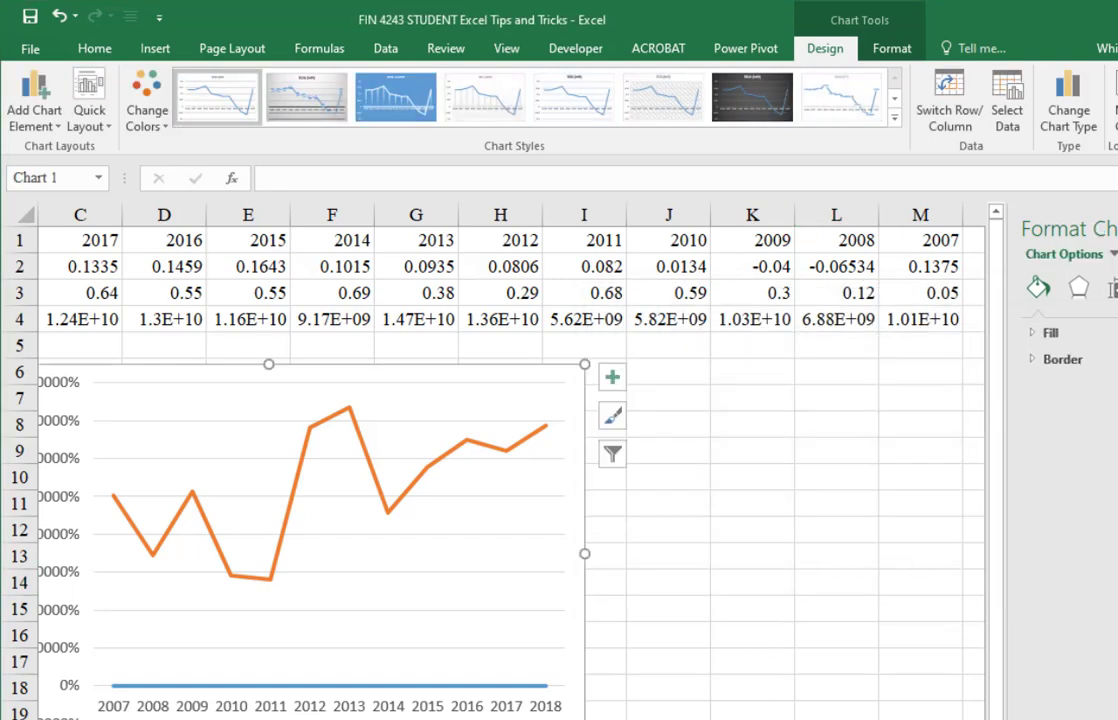
scroll(500, 450, "left", 2)
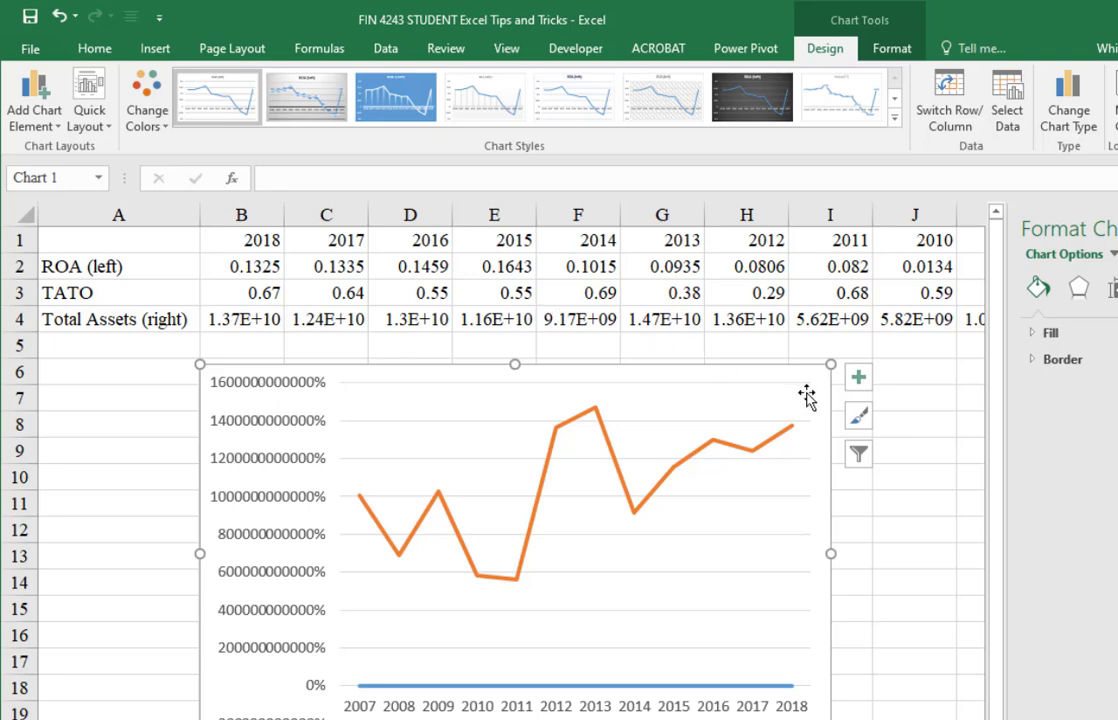
left_click(886, 55)
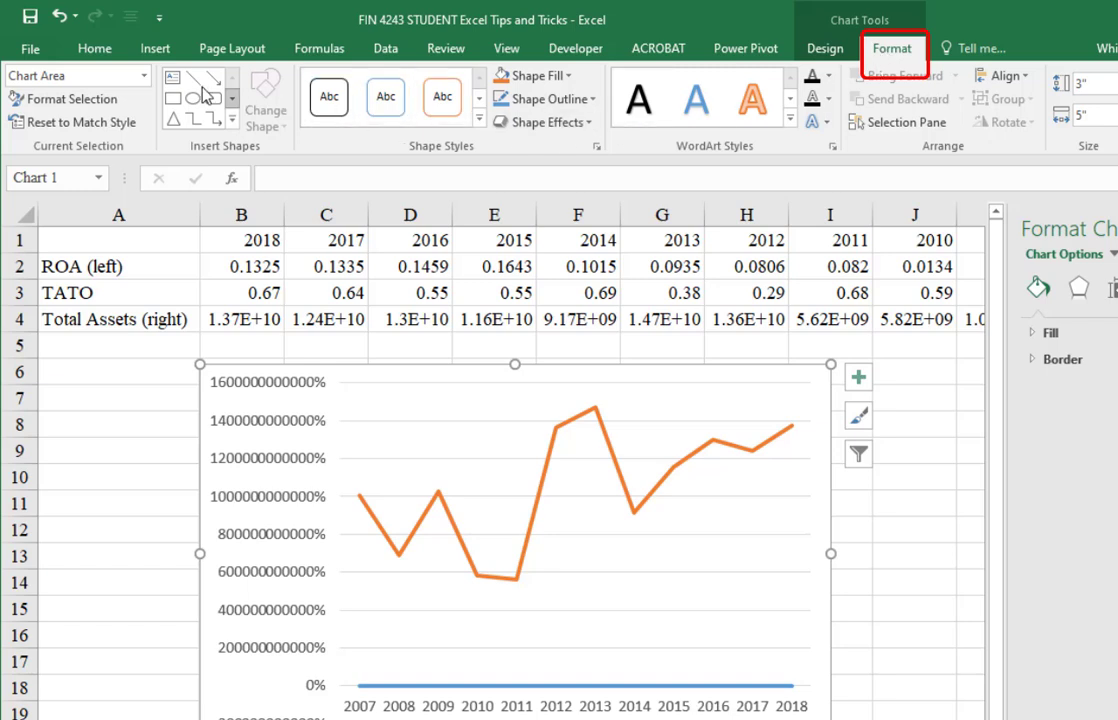
left_click(146, 77)
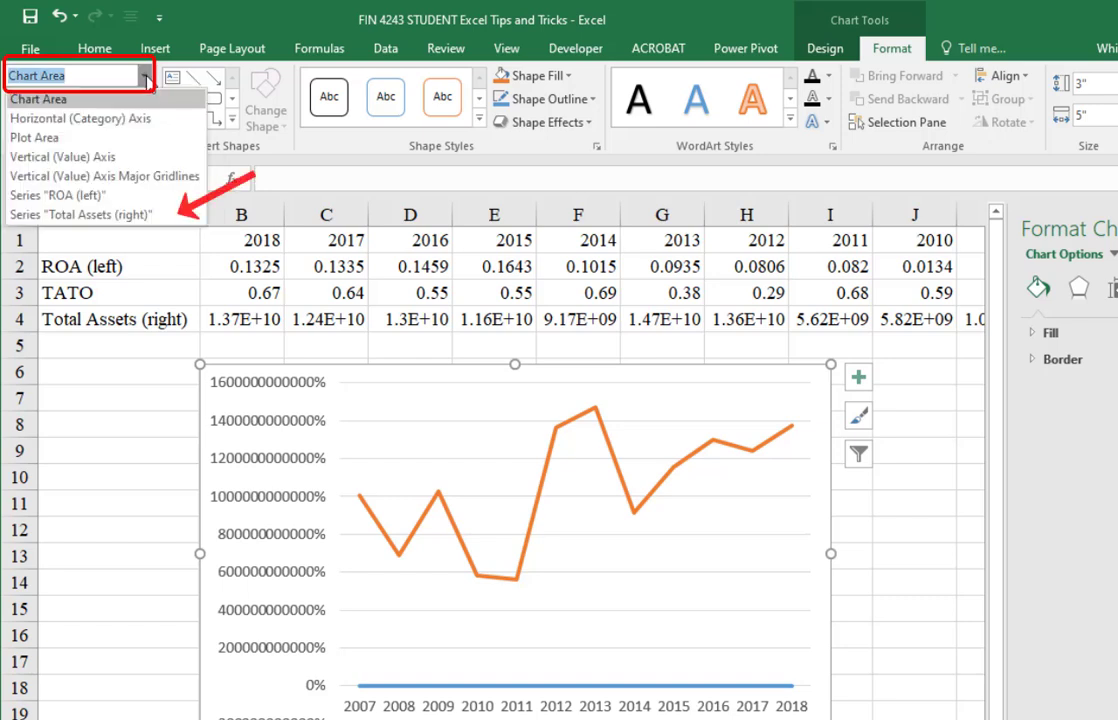
left_click(155, 215)
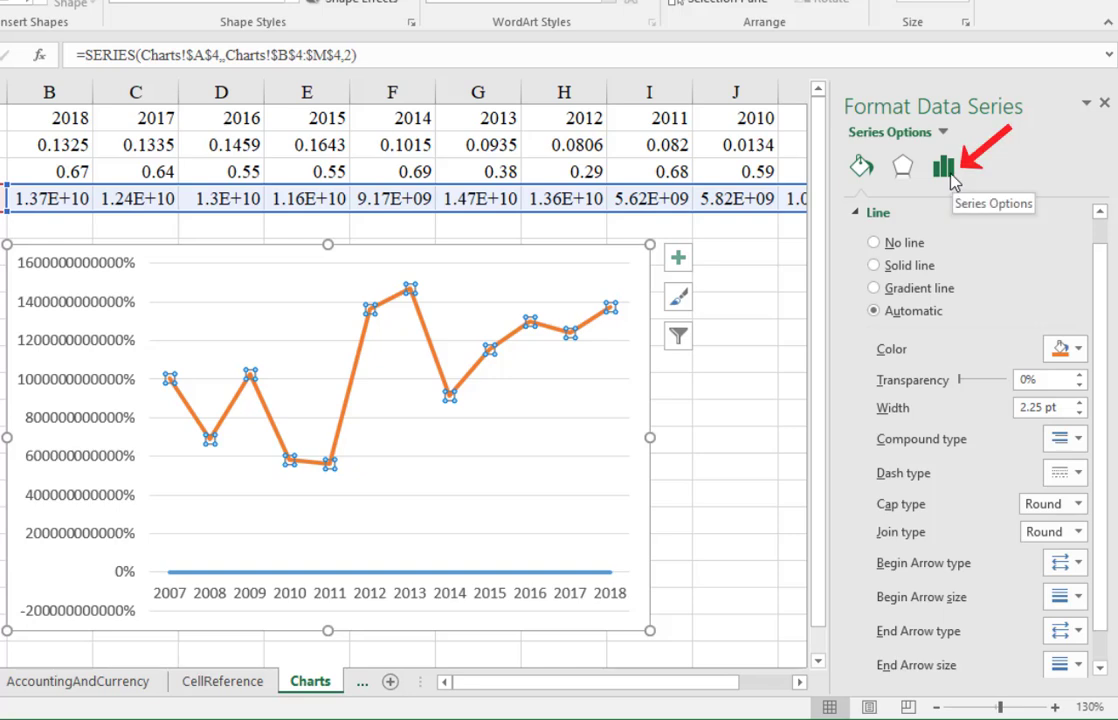
left_click(951, 177)
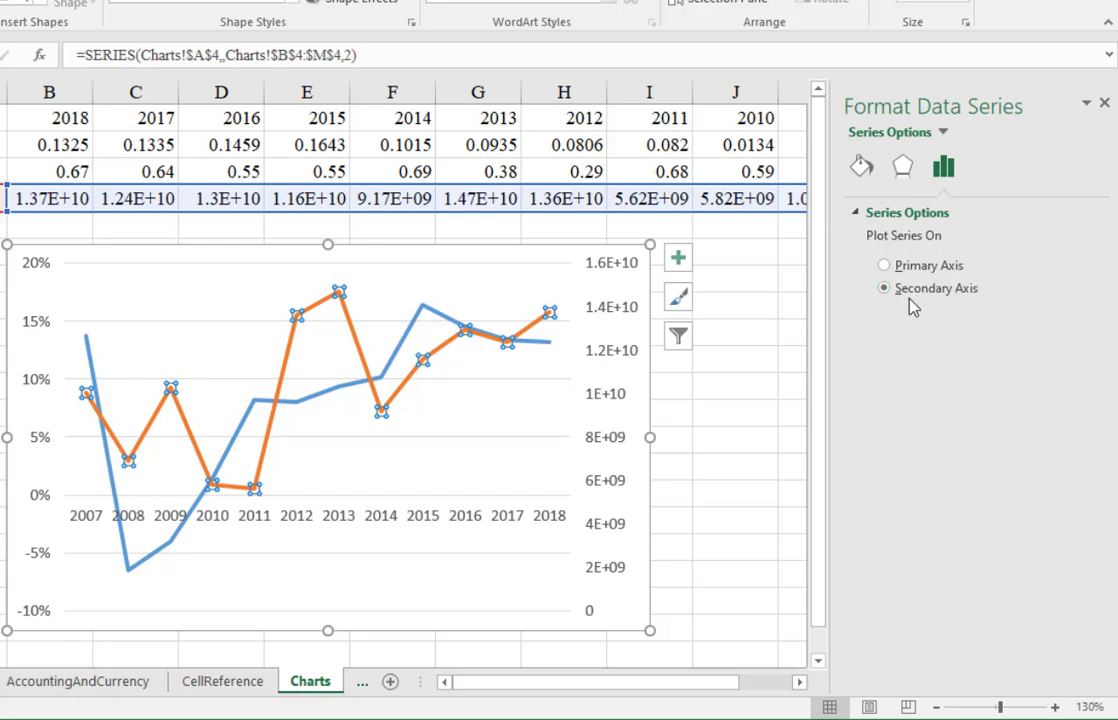
Format the numbers on the chart's Secondary Vertical (Value) Axis with the Number category
left_click(612, 270)
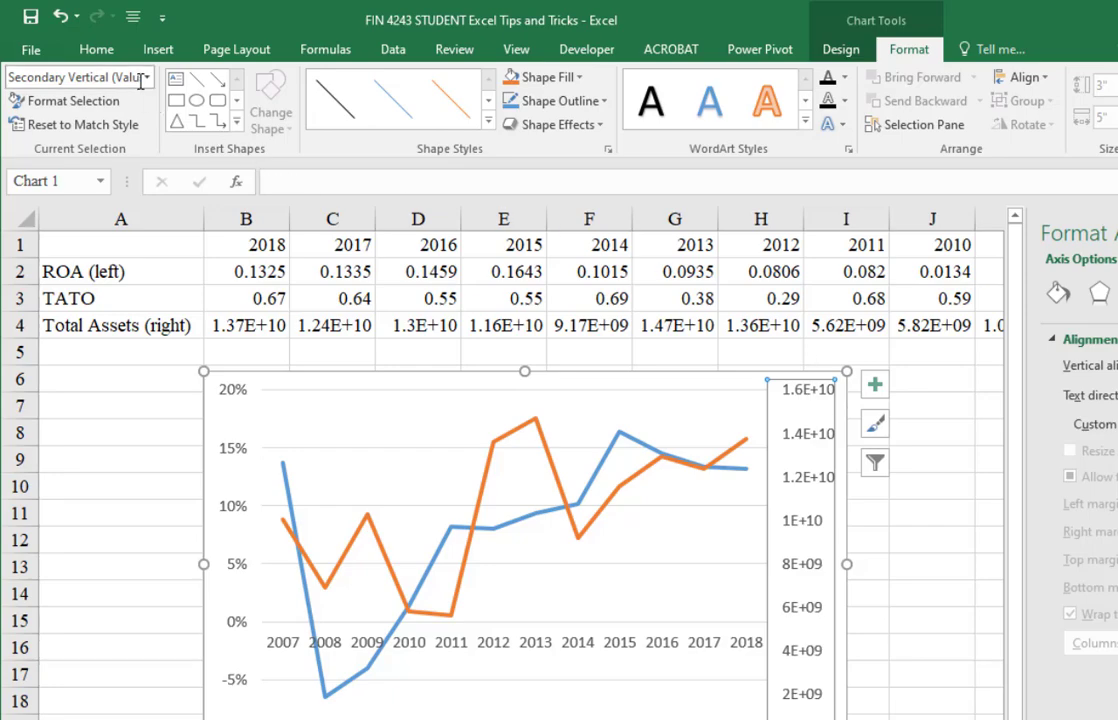
left_click(146, 78)
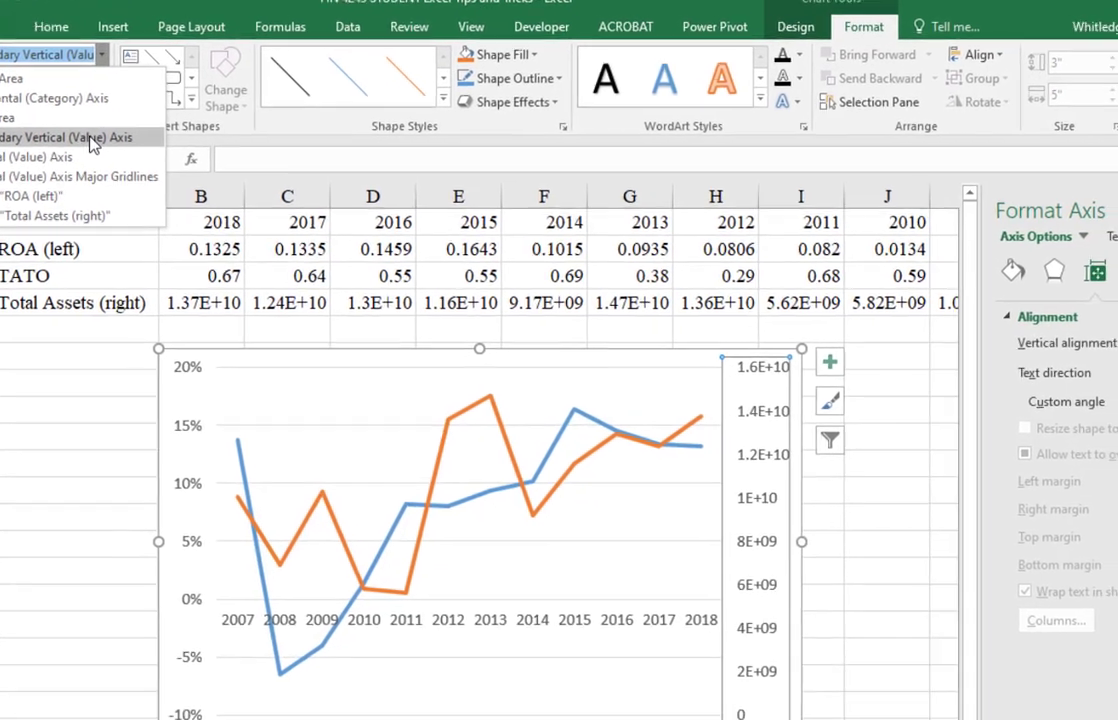
left_click(92, 140)
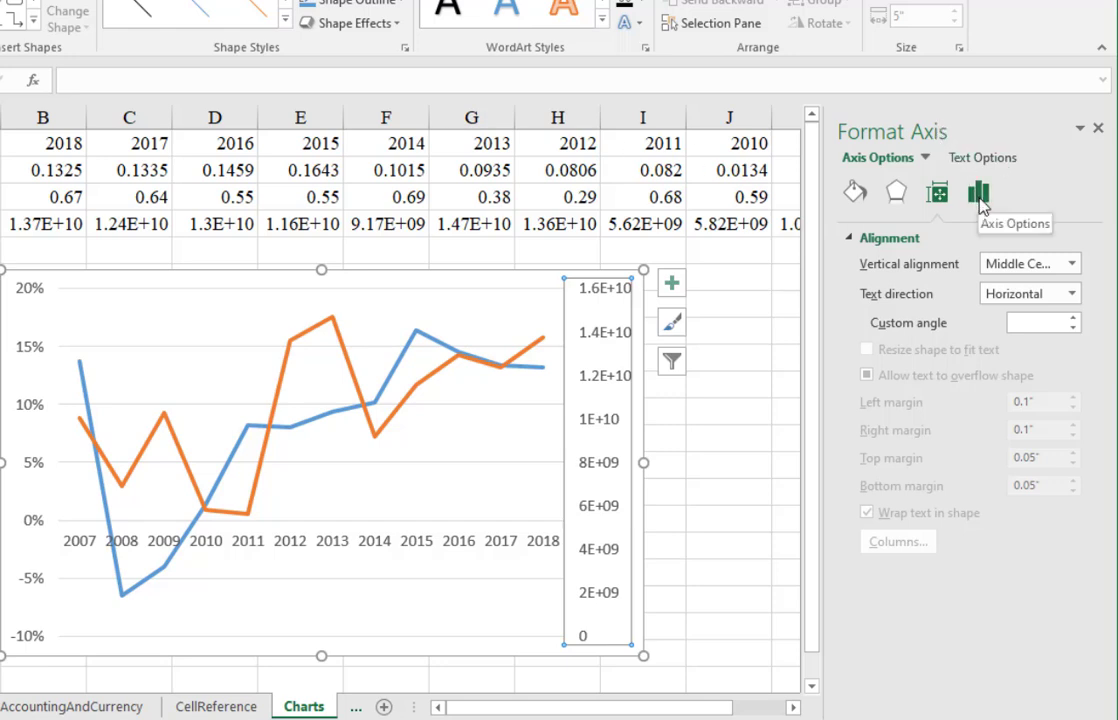
left_click(980, 197)
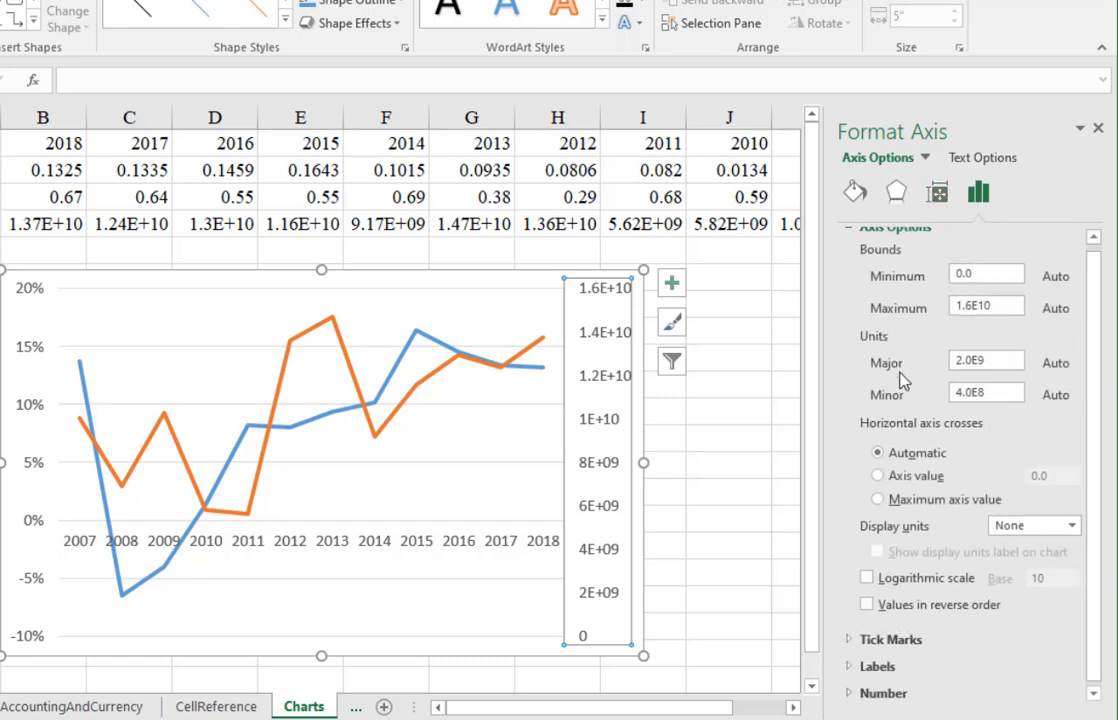
left_click(871, 696)
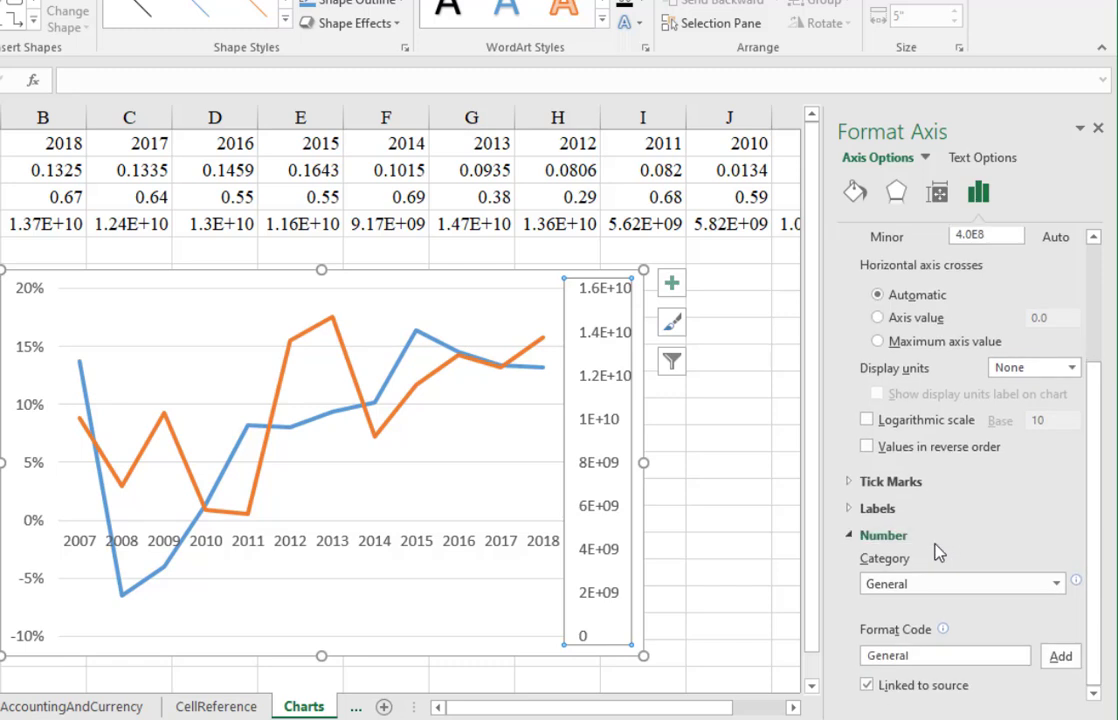
left_click(1055, 584)
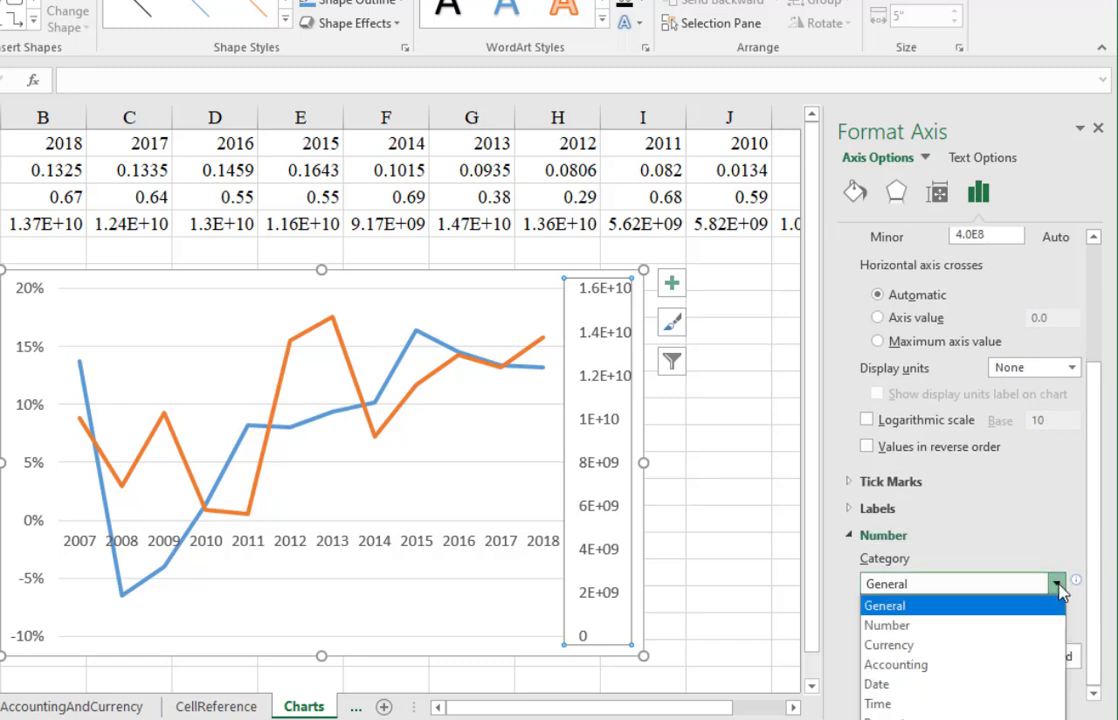
left_click(986, 626)
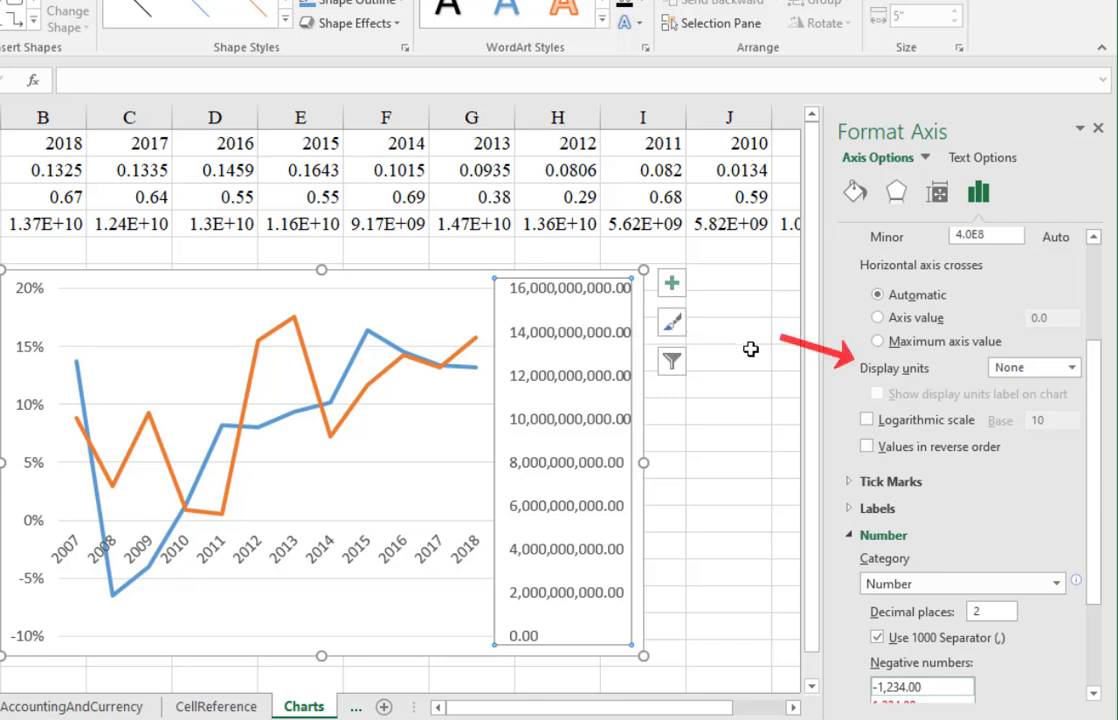
Set the secondary axis display units to Billions and hide the display units label on the chart
left_click(1072, 368)
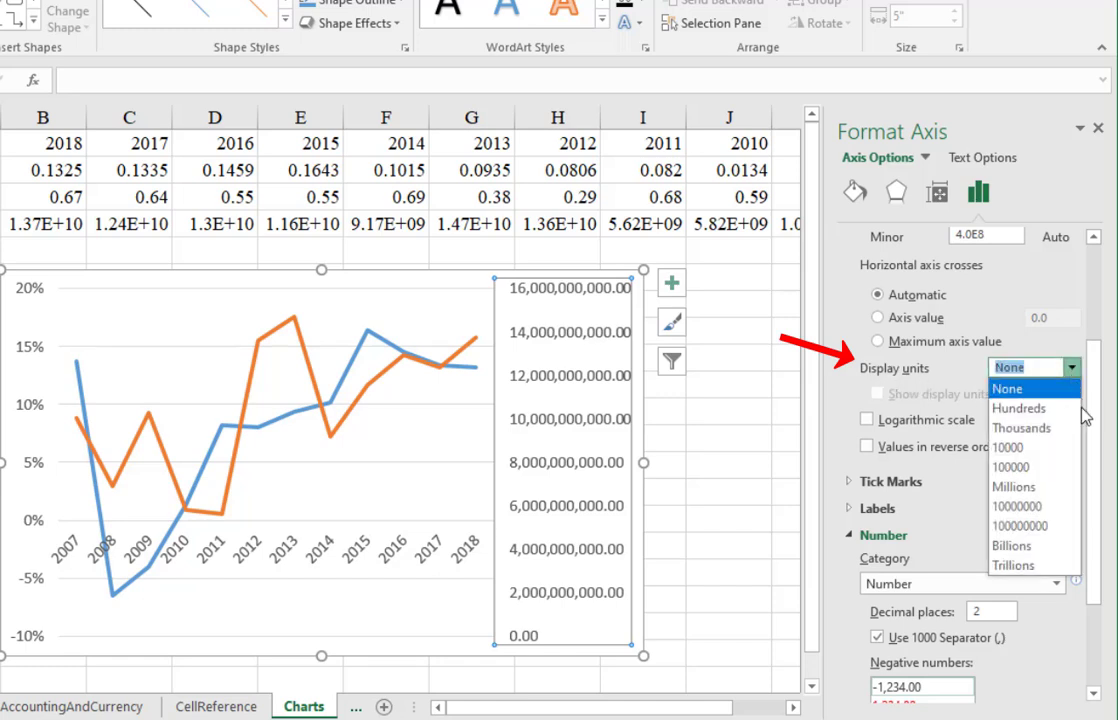
left_click(1050, 546)
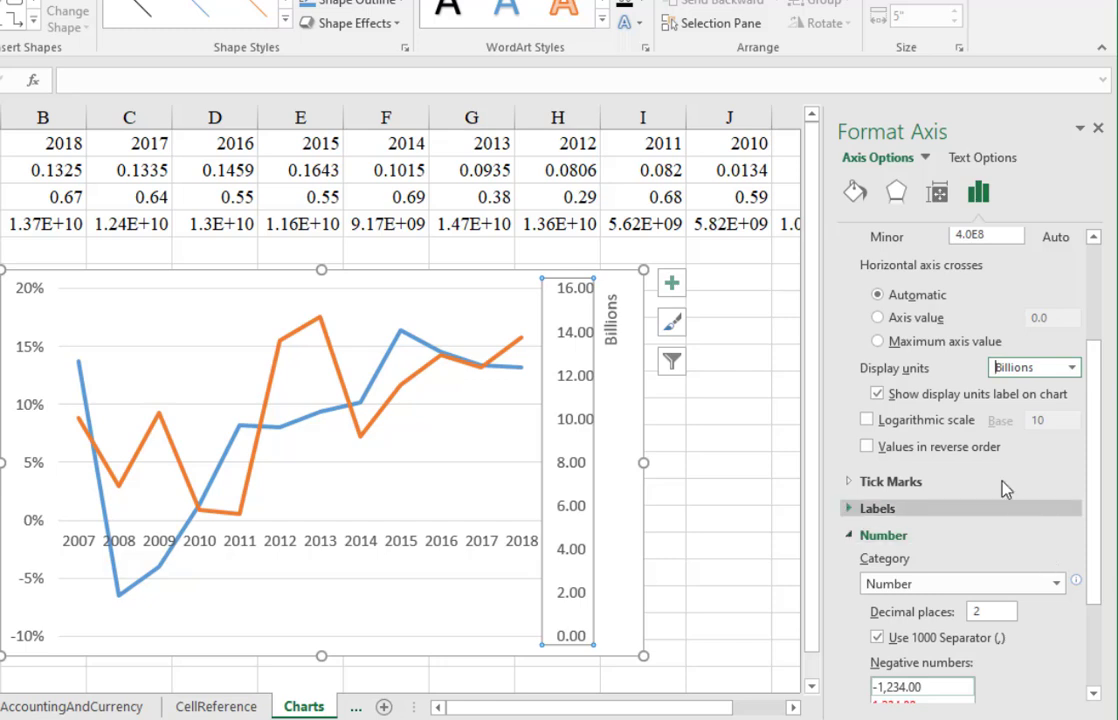
left_click(878, 395)
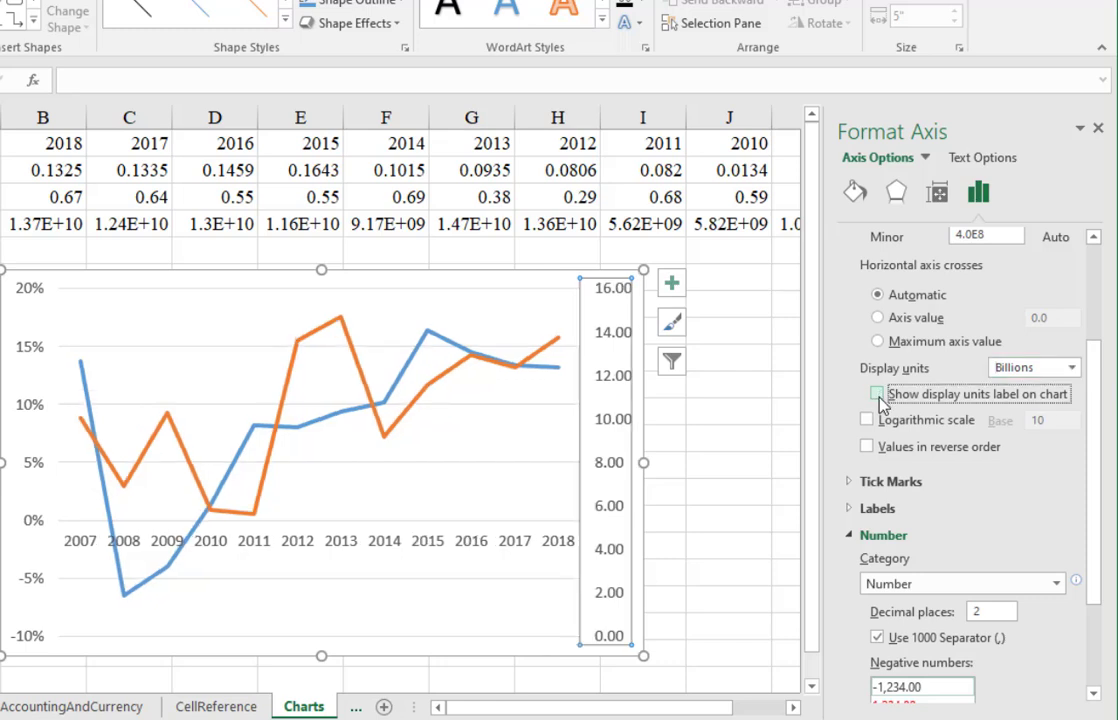
left_click(878, 395)
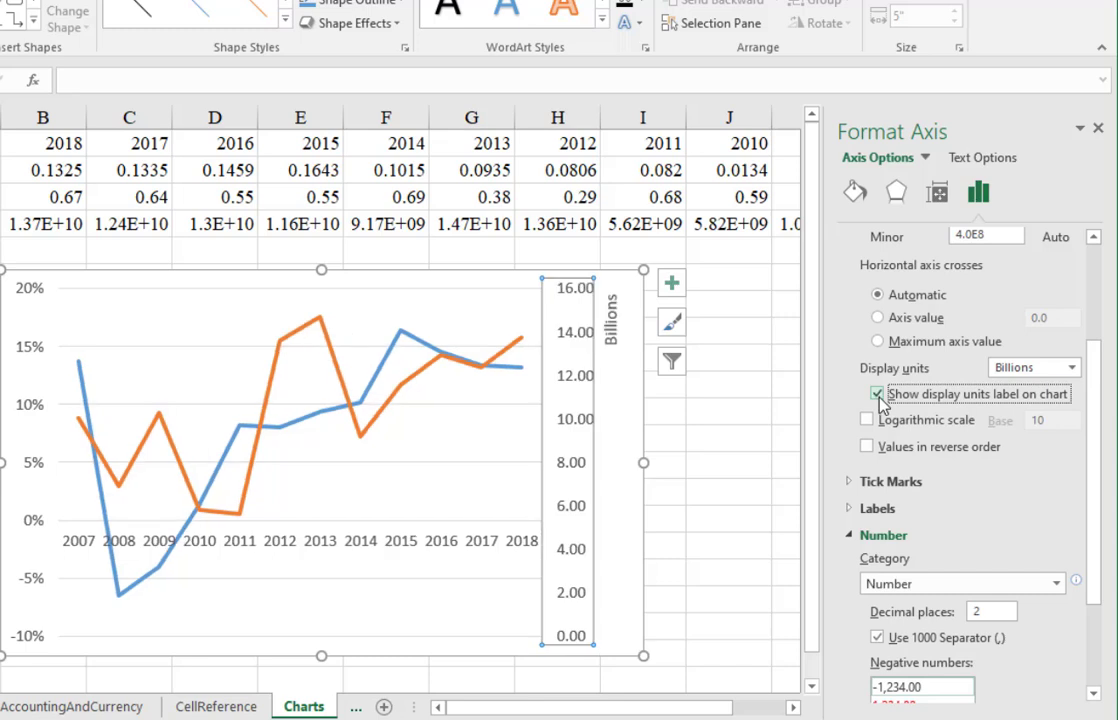
left_click(878, 395)
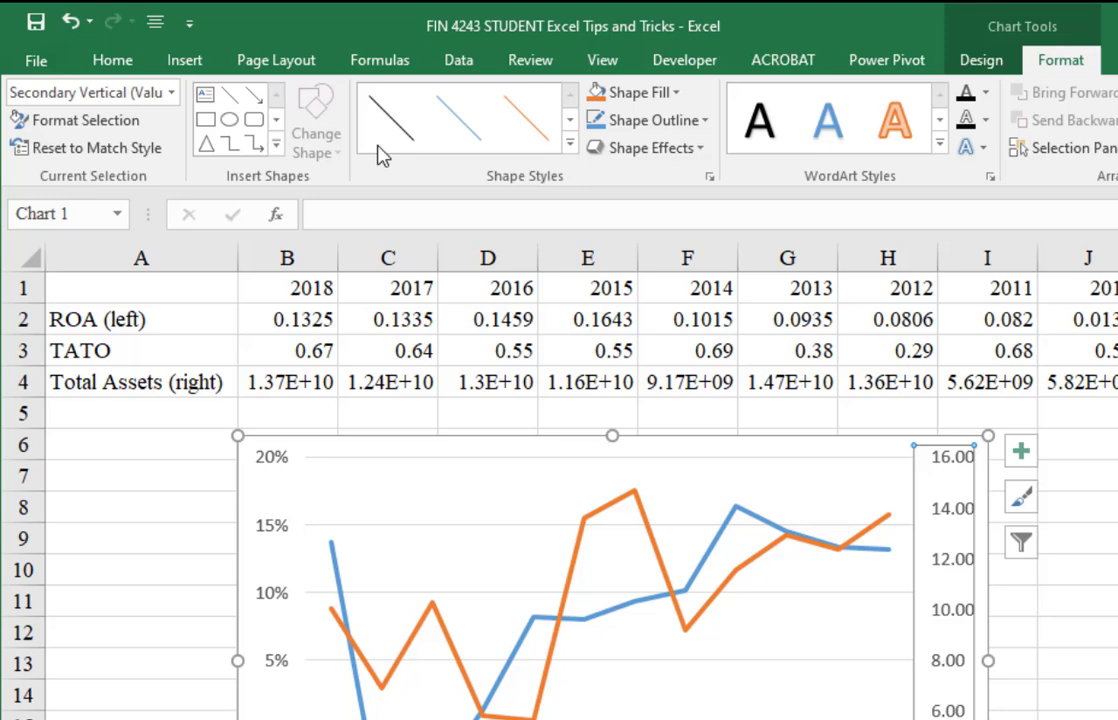
Add a chart title above the chart reading "ROA and Total Assets"
left_click(171, 92)
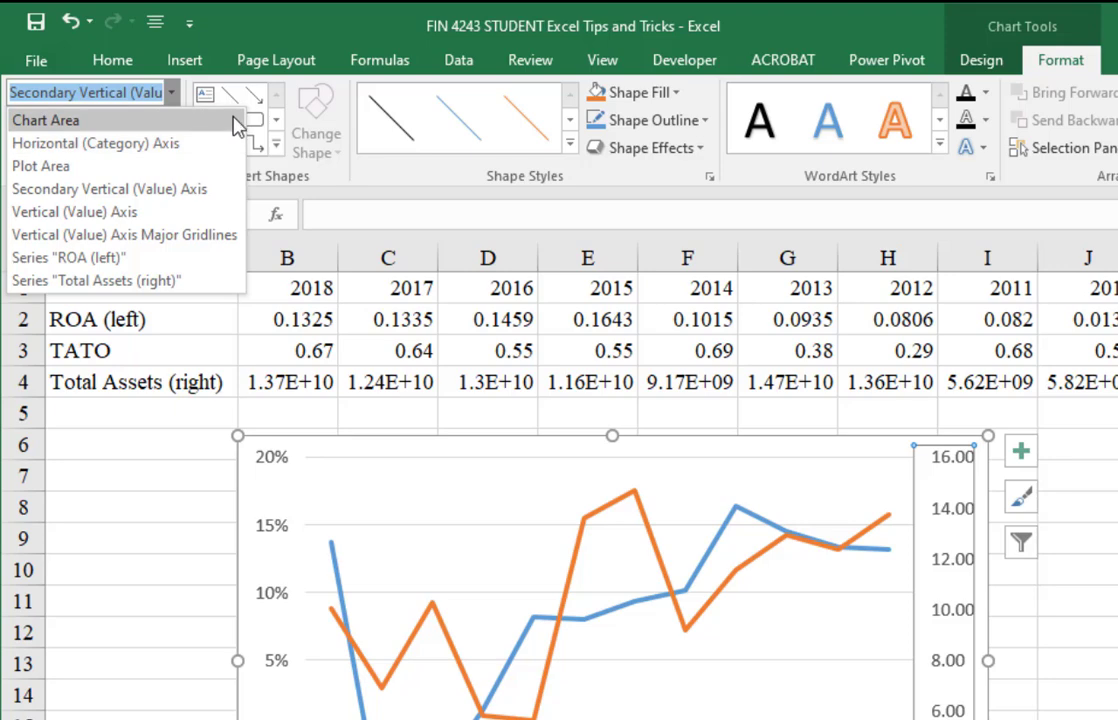
left_click(990, 62)
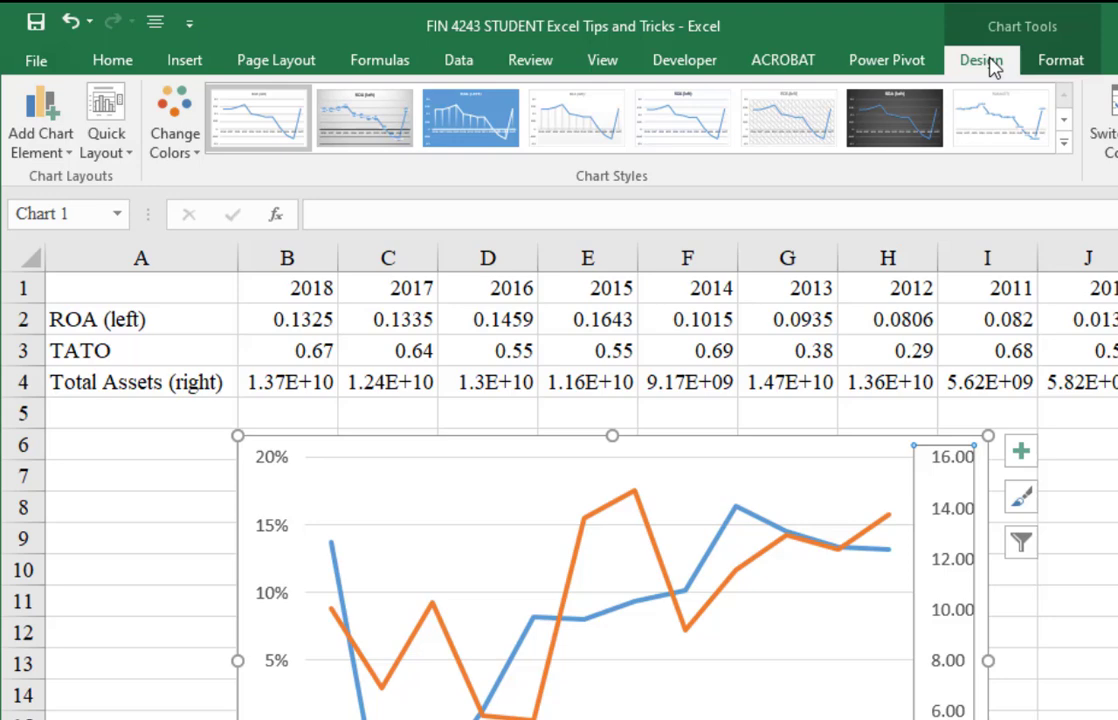
left_click(60, 158)
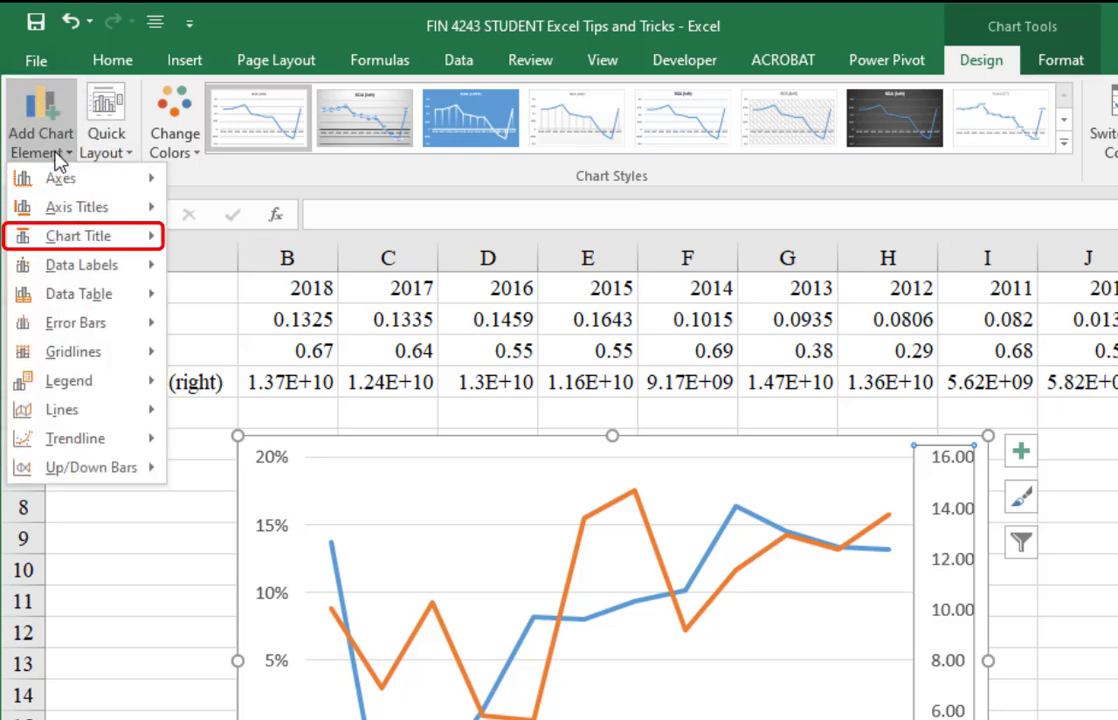
mouse_move(105, 245)
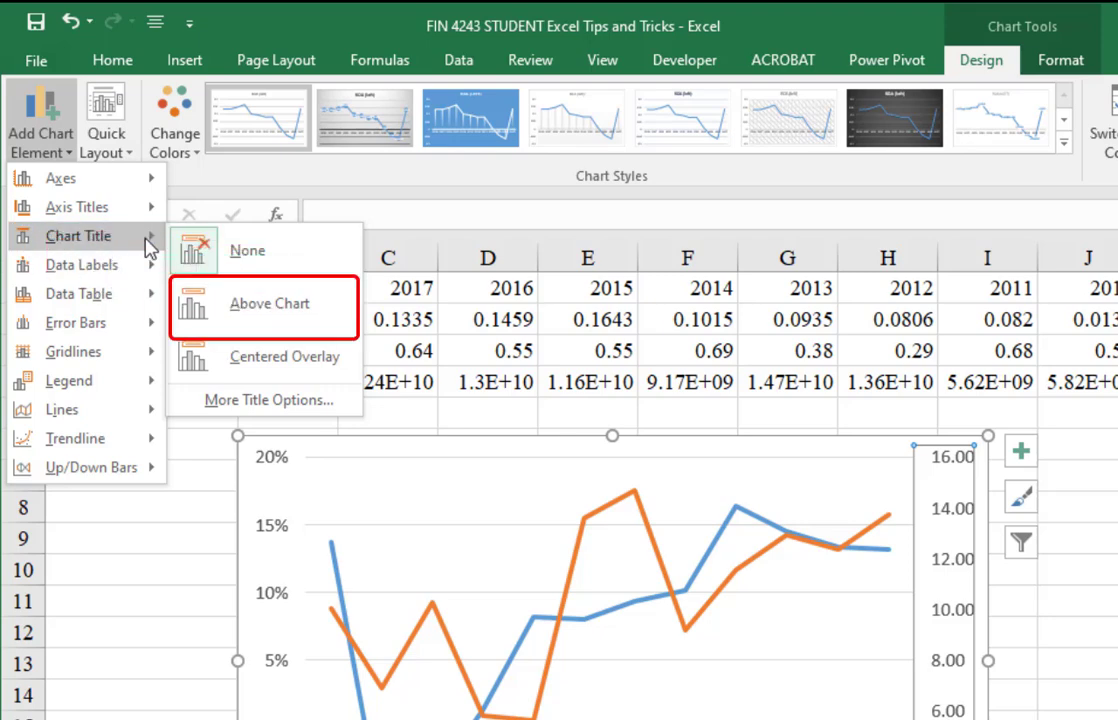
left_click(279, 311)
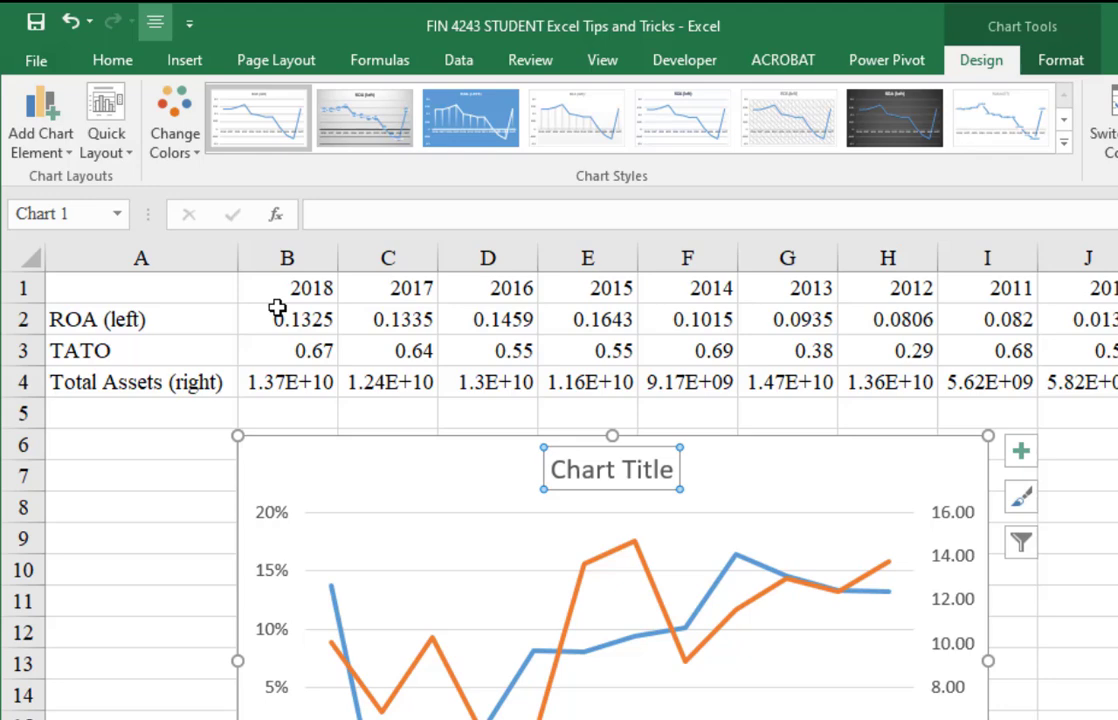
type("ROA")
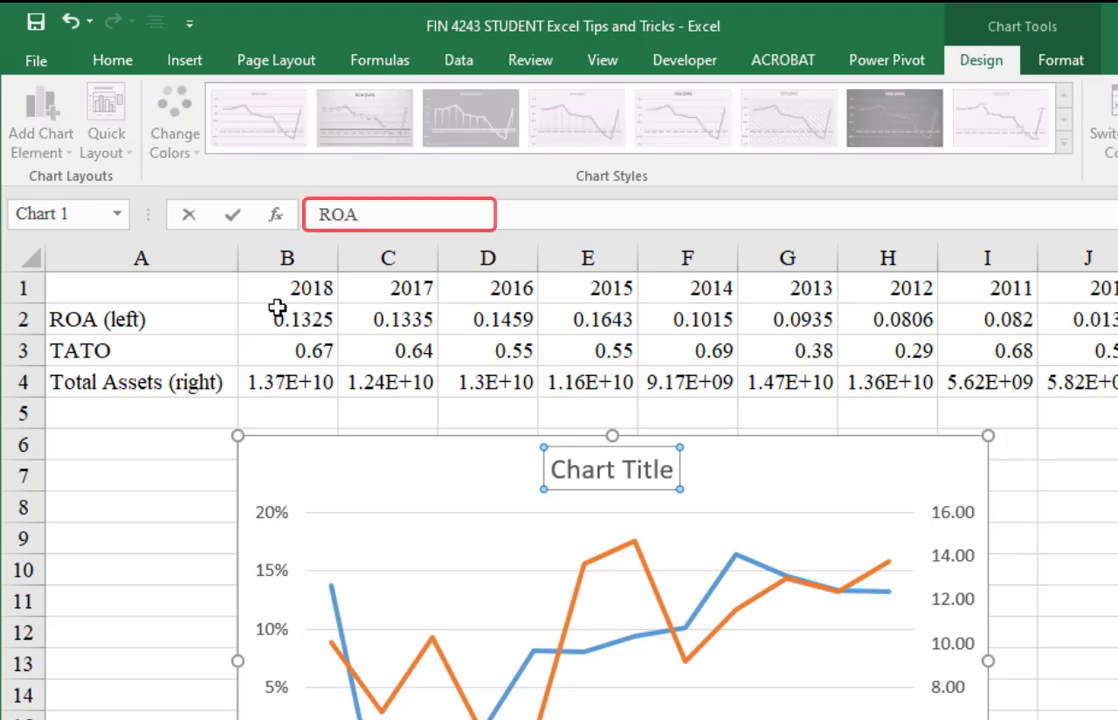
type(" and Total Assets")
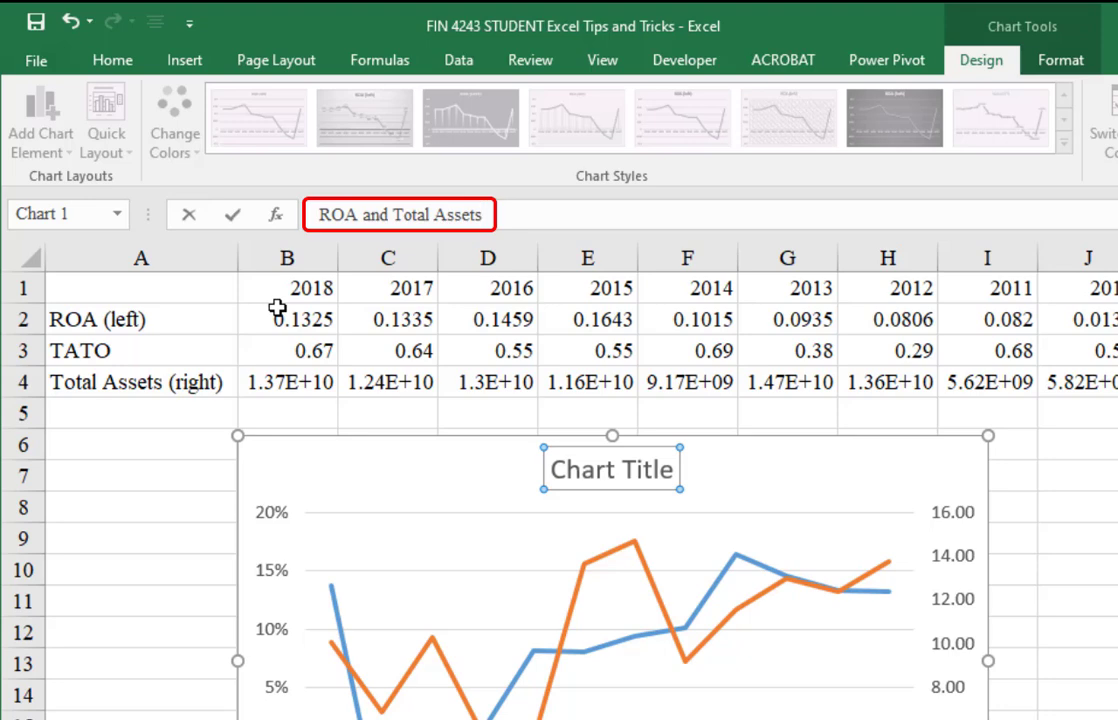
key("Return")
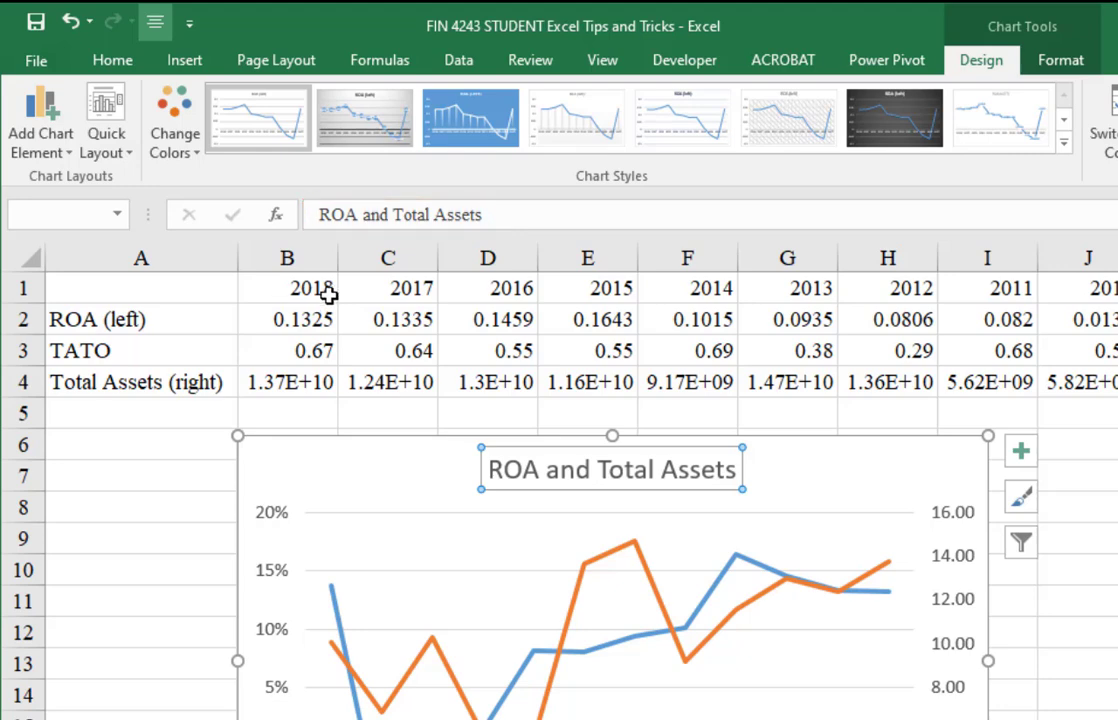
Change the font of the chart title text to Times New Roman and deselect the chart
left_click(518, 467)
triple_click(518, 467)
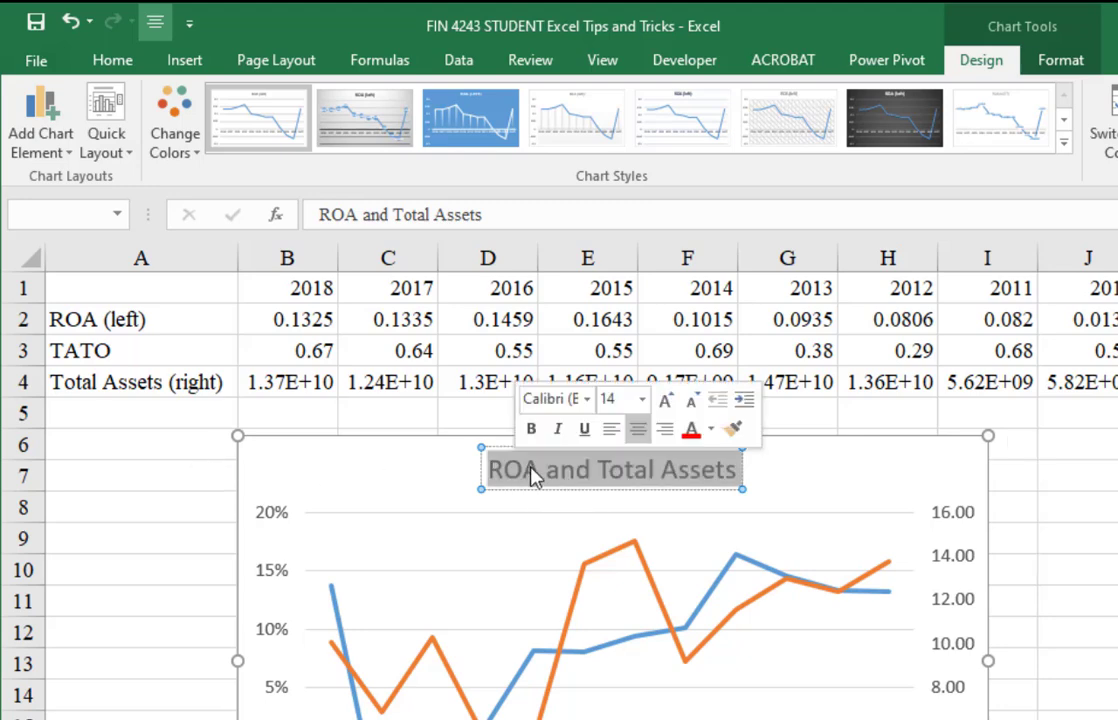
left_click(587, 399)
scroll(700, 560, "down", 20)
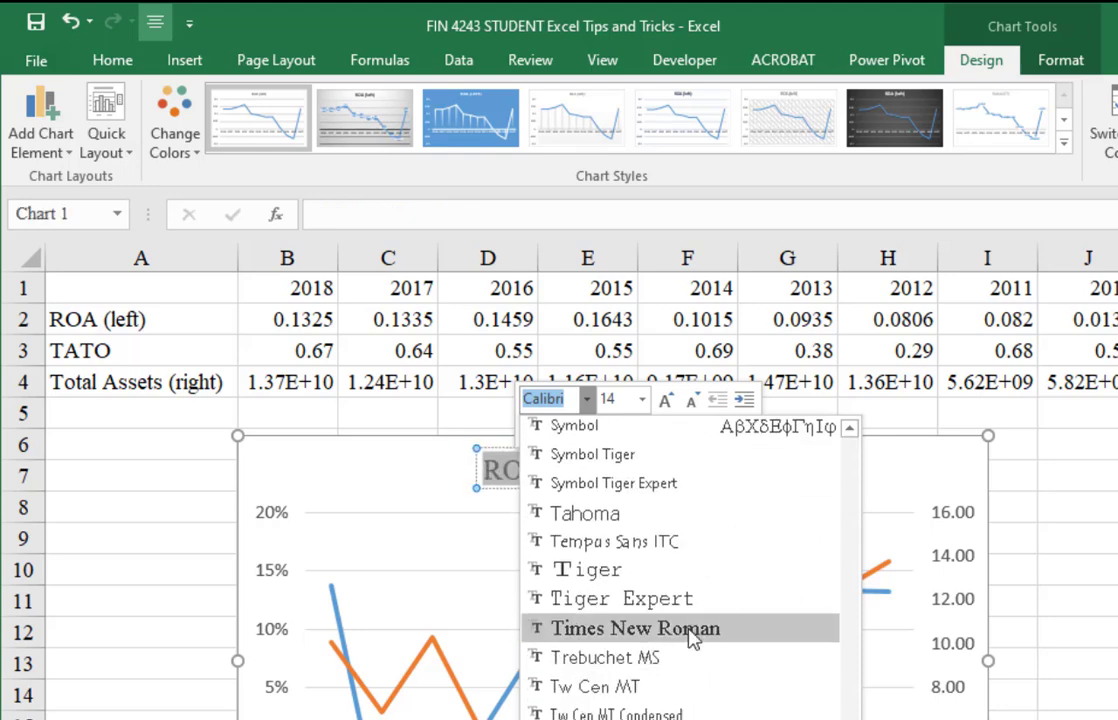
left_click(691, 638)
left_click(1061, 565)
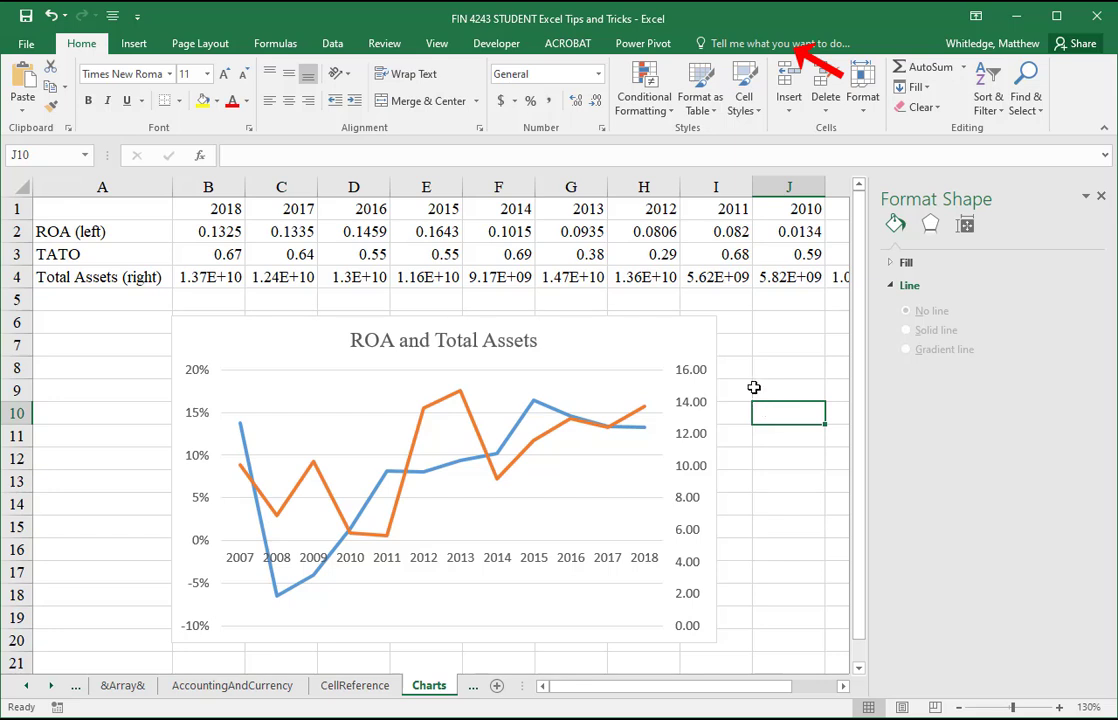
Add a legend at the bottom of the ROA and Total Assets chart
left_click(680, 340)
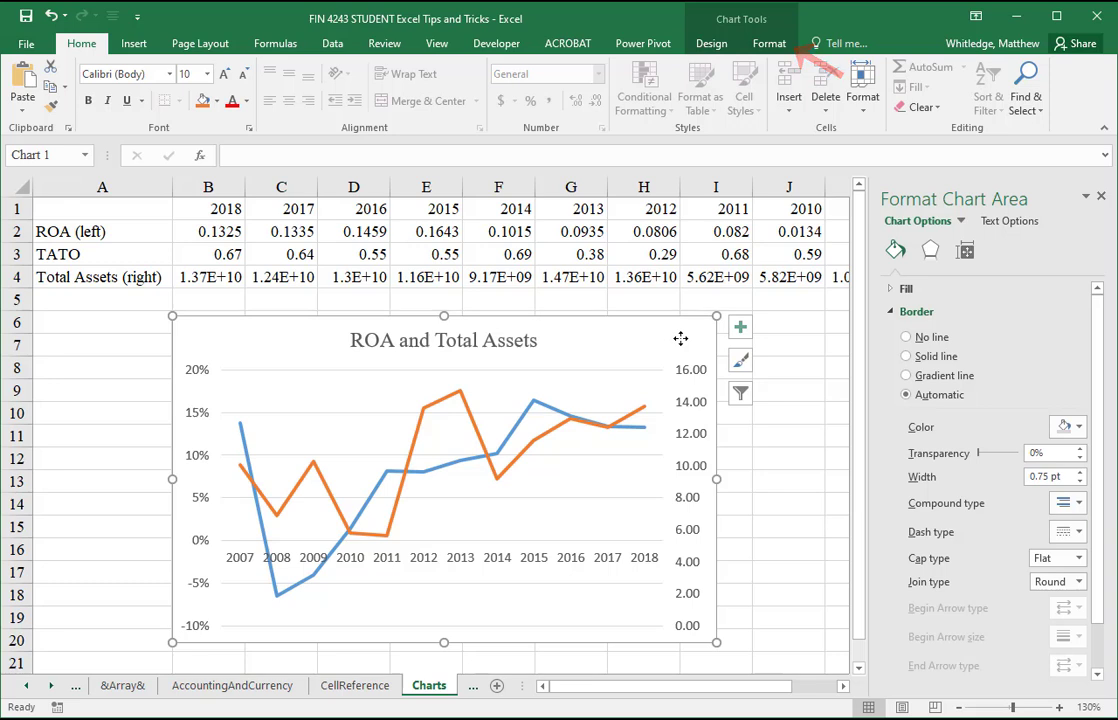
left_click(711, 46)
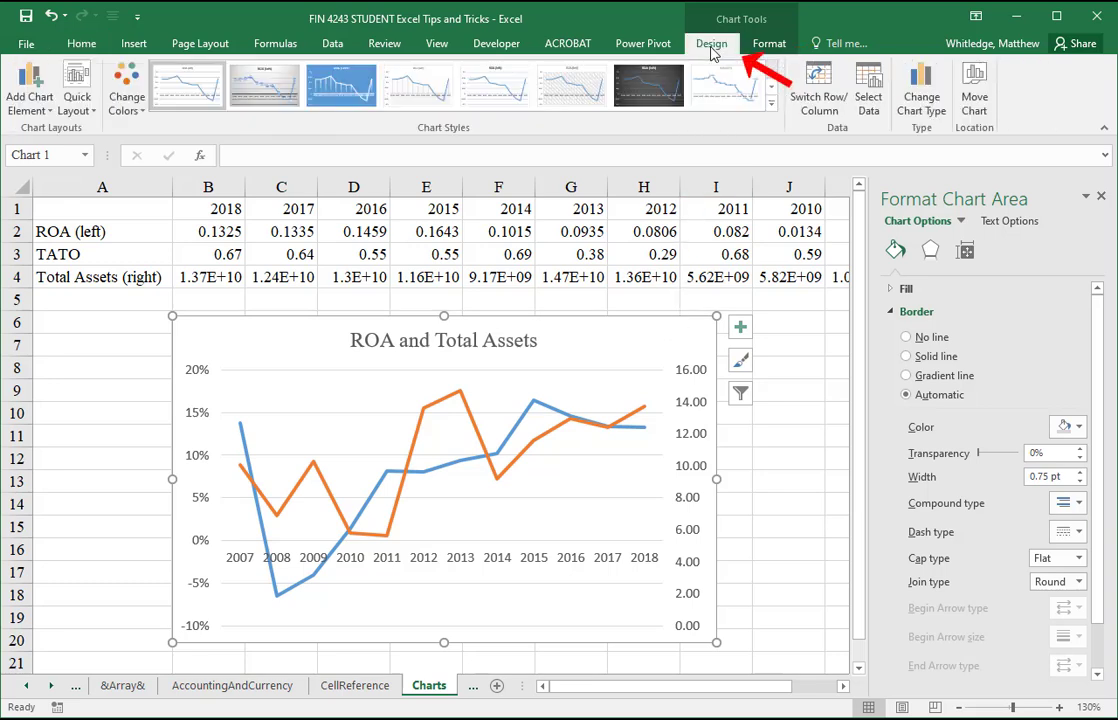
left_click(37, 117)
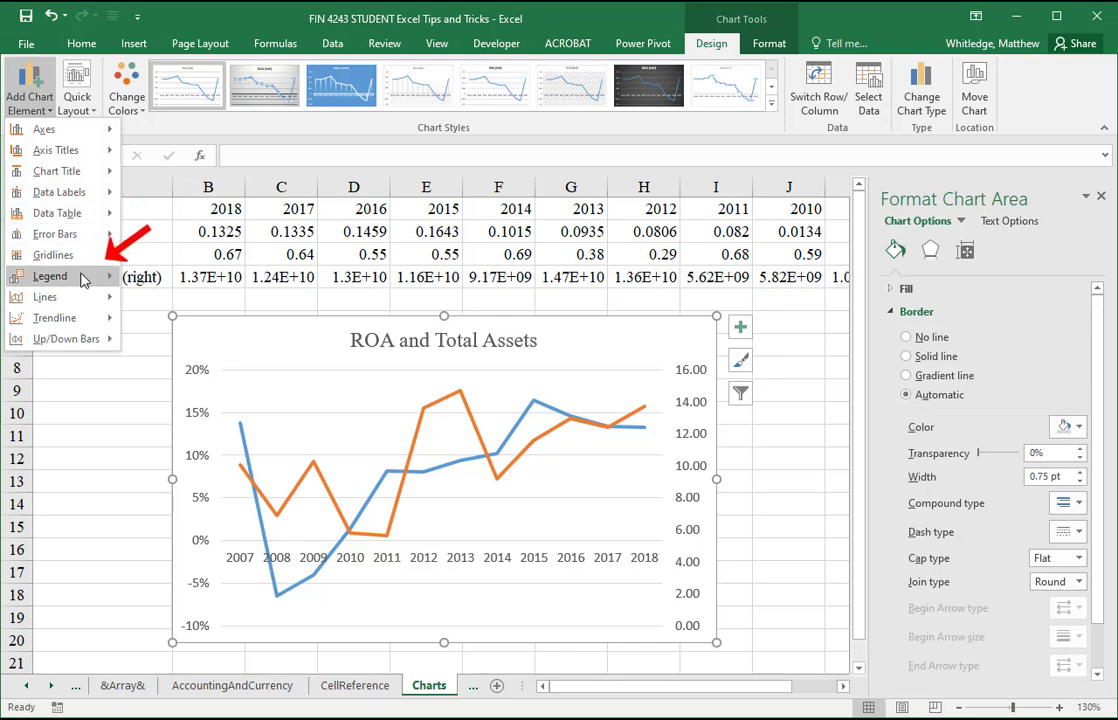
mouse_move(90, 278)
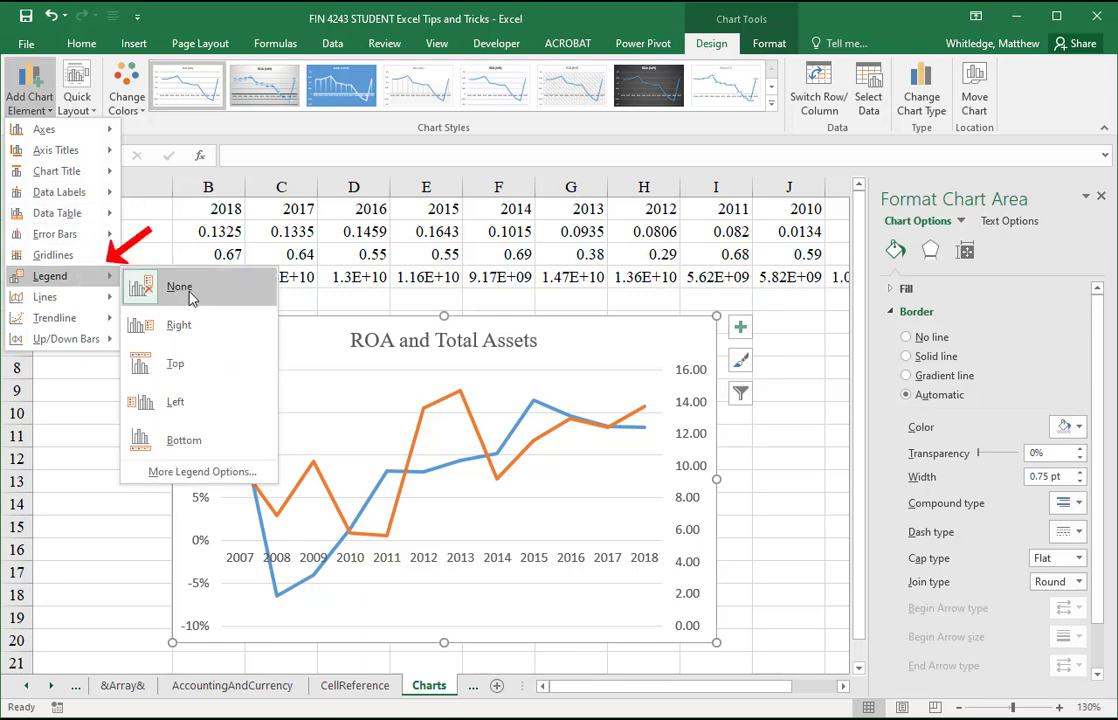
left_click(200, 442)
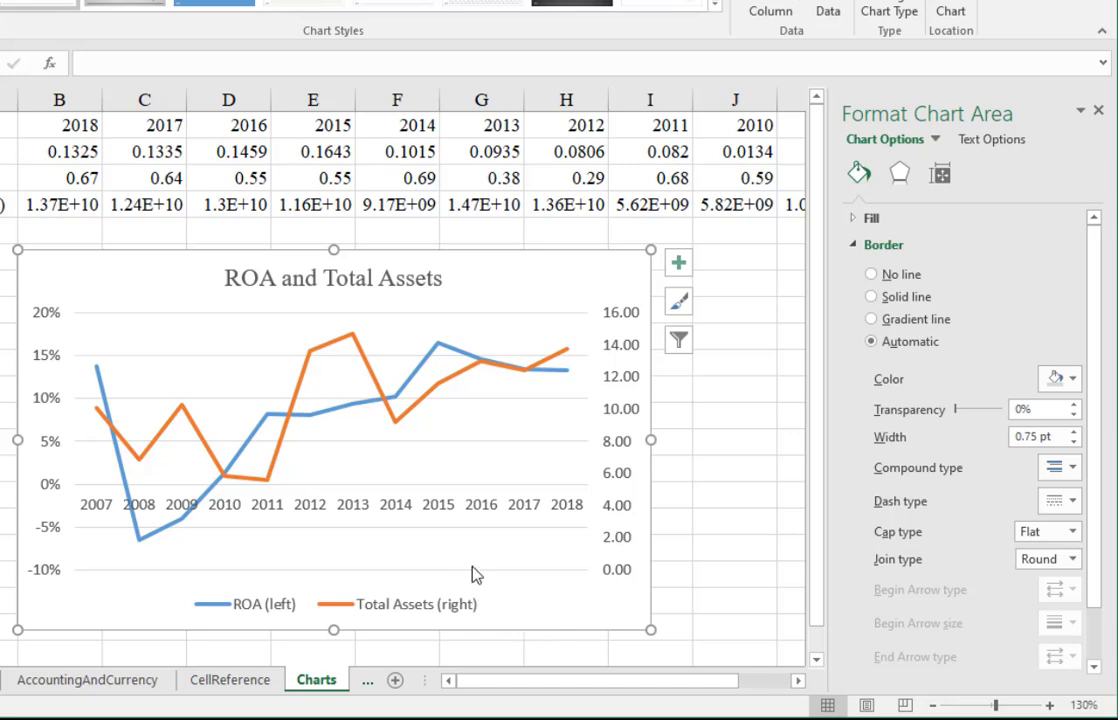
Change the ROA line in the chart to a dashed dash type
left_click(437, 345)
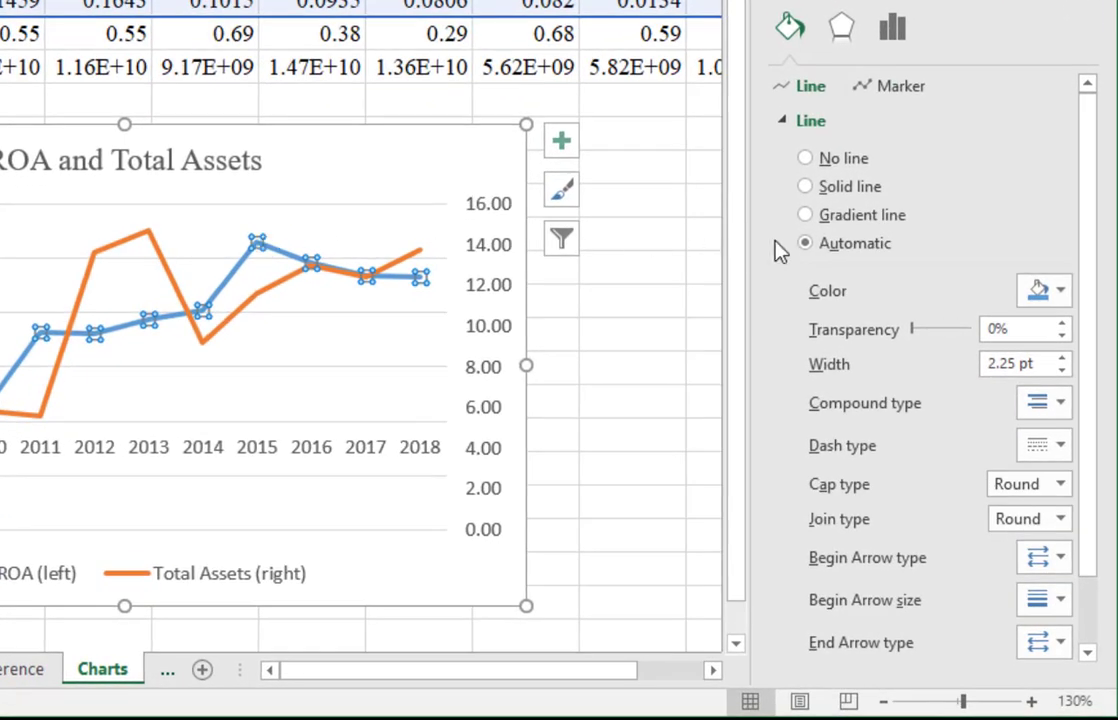
scroll(920, 245, "down", 1)
scroll(921, 247, "down", 1)
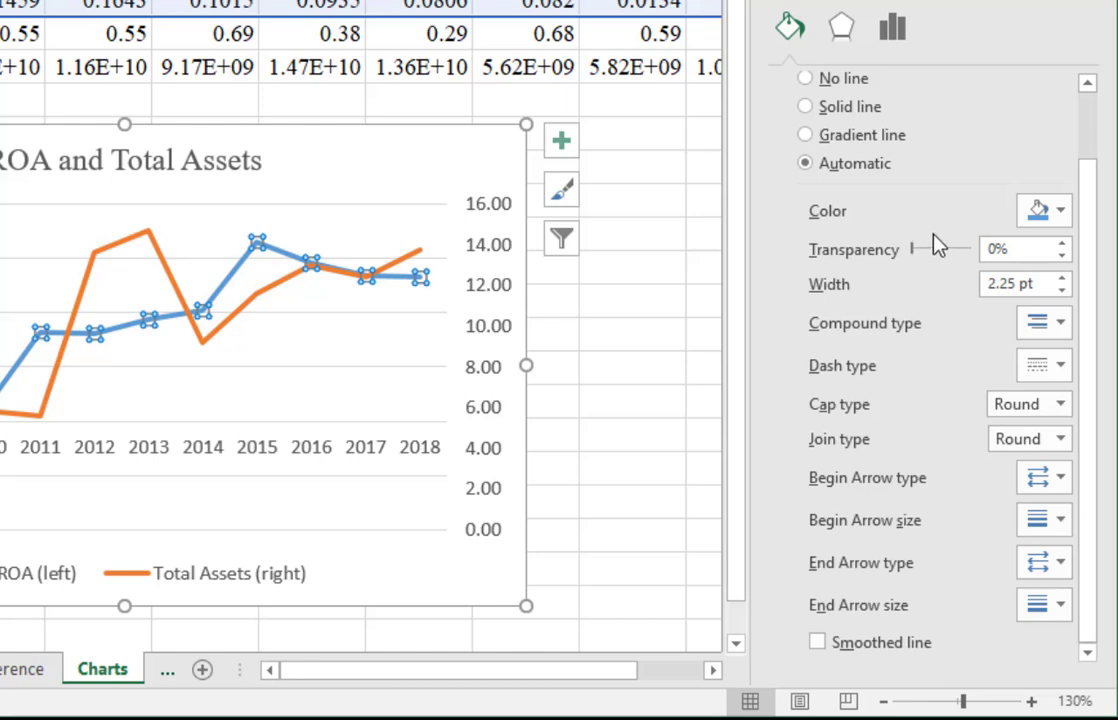
left_click(1055, 372)
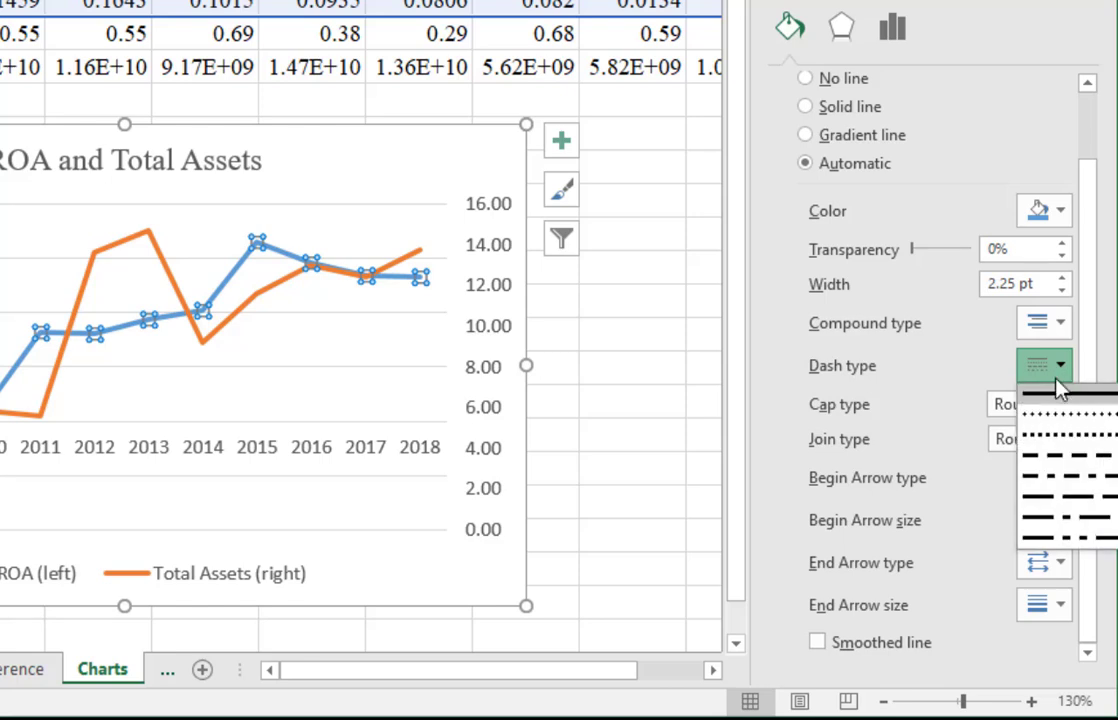
left_click(1061, 455)
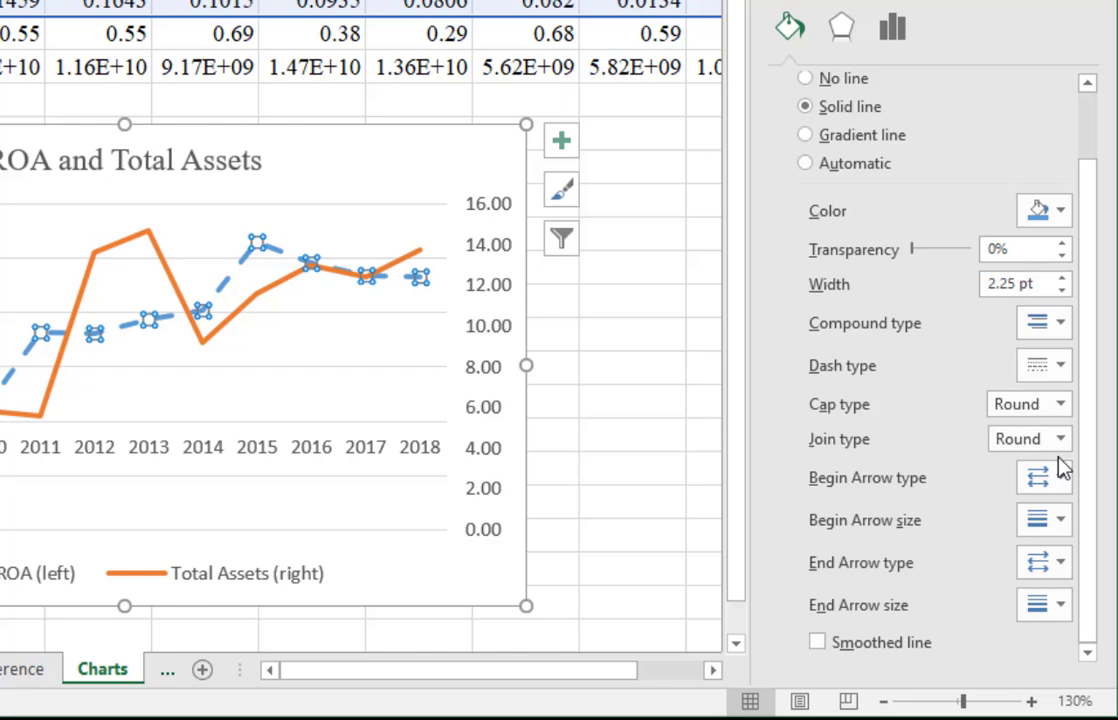
Try a 1.25 pt width on the dashed ROA line and return it to 2.25 pt
left_click(1062, 289)
left_click(1062, 289)
left_click(1062, 289)
left_click(1062, 289)
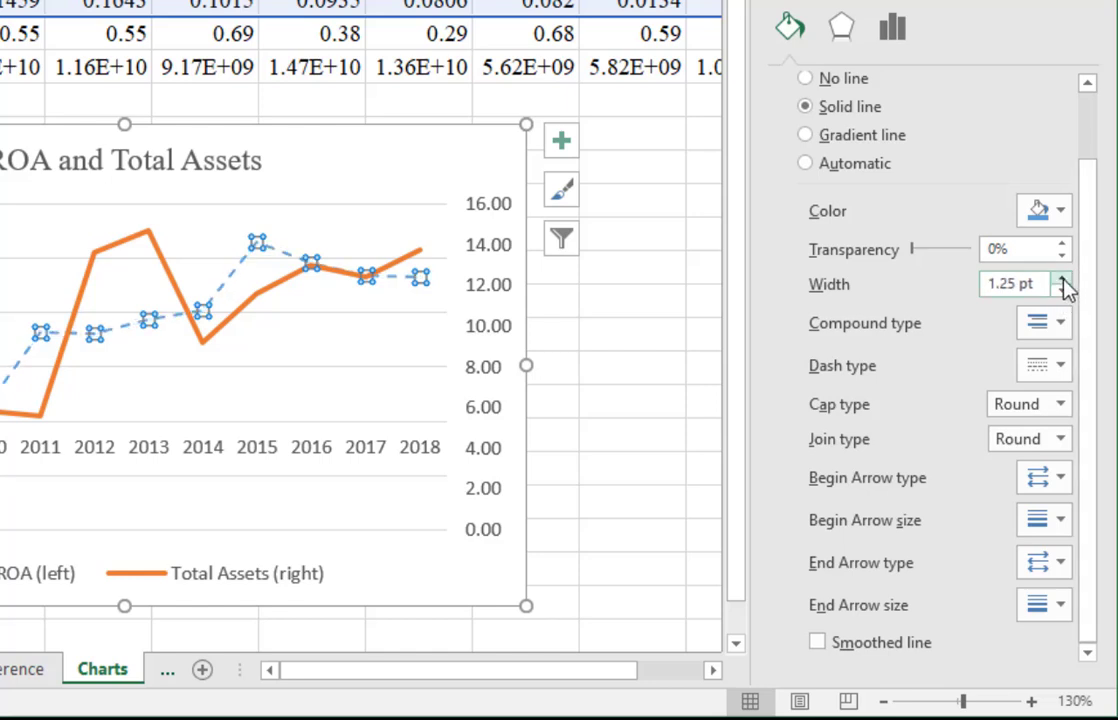
left_click(1062, 279)
left_click(1062, 279)
left_click(1062, 279)
left_click(1062, 279)
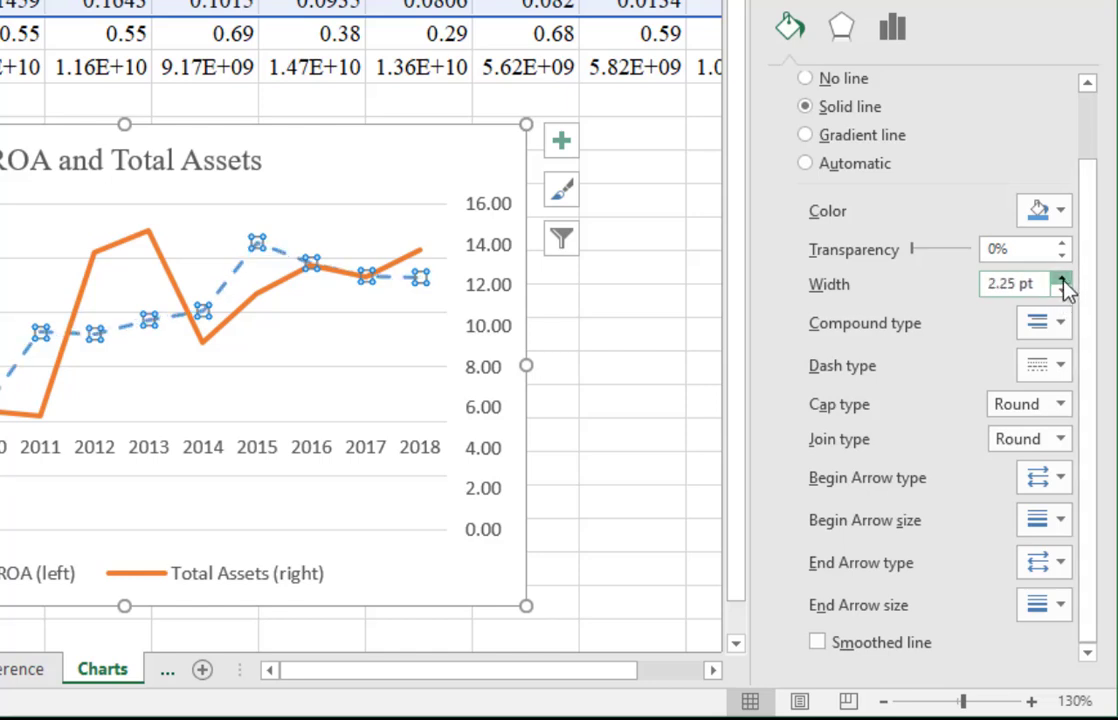
Set the ROA line to a custom RGB colour with red 193, green 198 and blue 200
left_click(1059, 211)
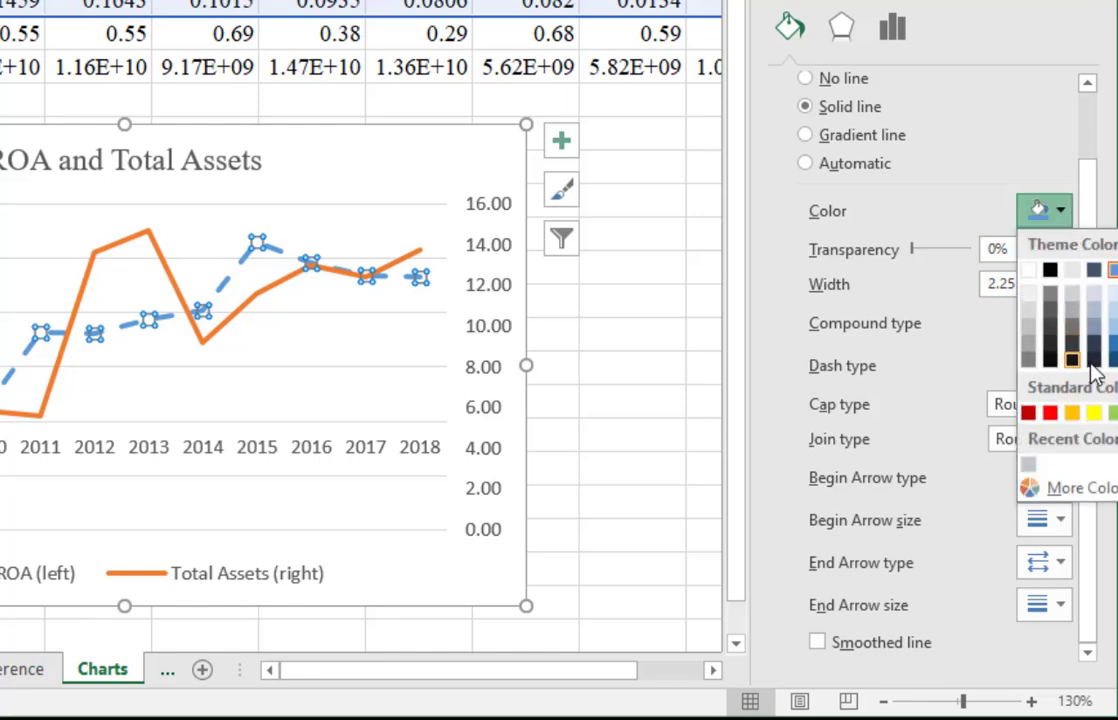
left_click(1066, 490)
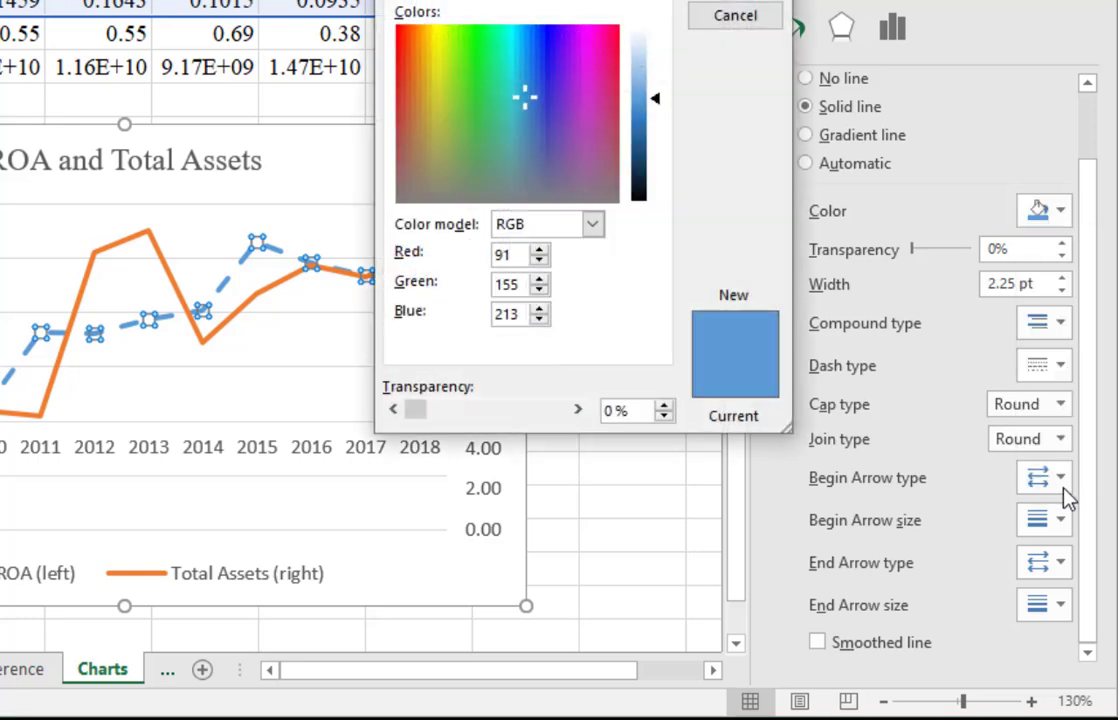
left_click(527, 255)
left_click_drag(487, 258, 469, 260)
type("193")
key("Tab")
type("198")
key("Tab")
type("200")
key("Return")
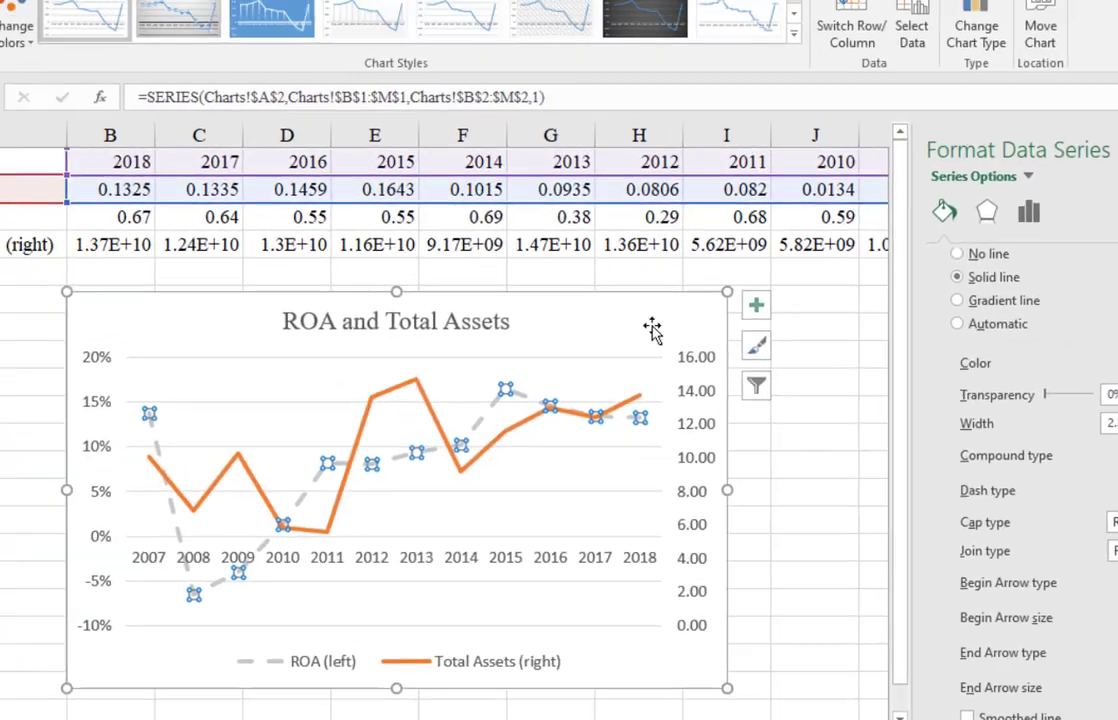
Select the whole chart and set all of its text to Times New Roman
left_click(434, 174)
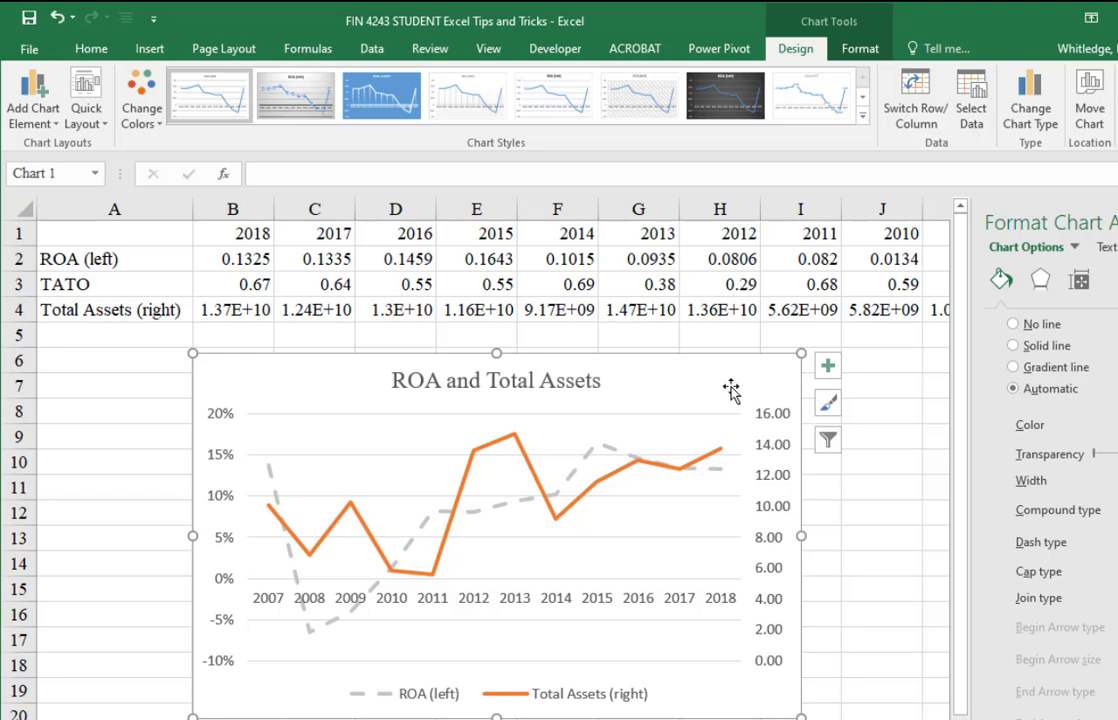
key("ctrl+a")
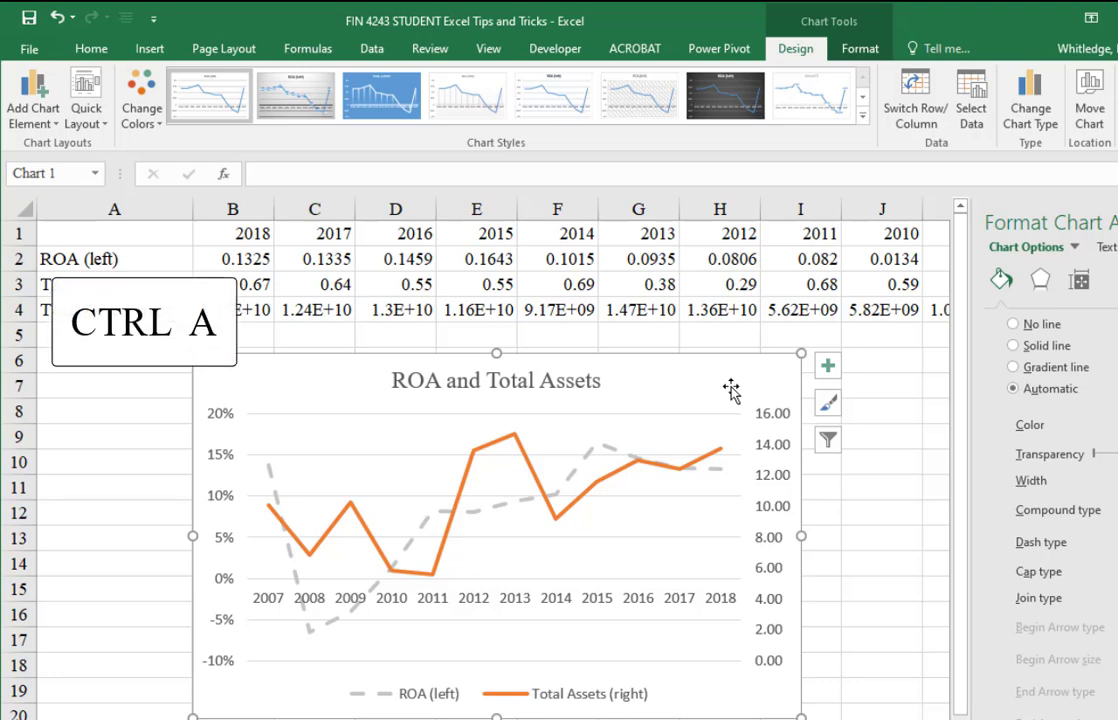
left_click(89, 52)
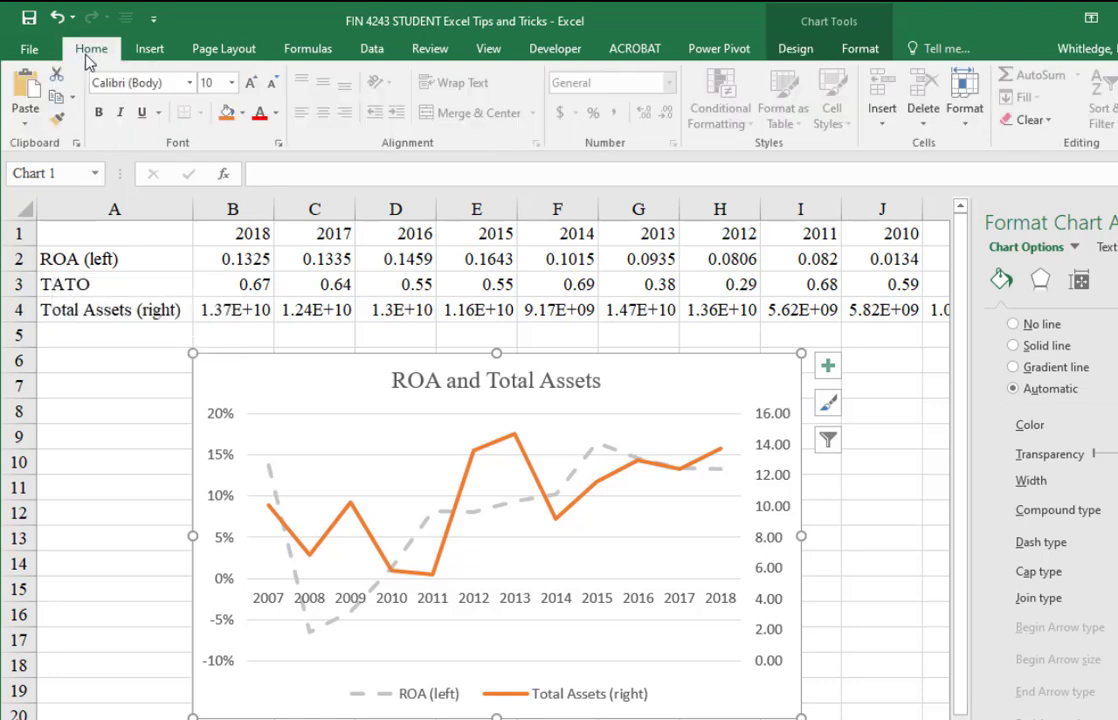
left_click(188, 83)
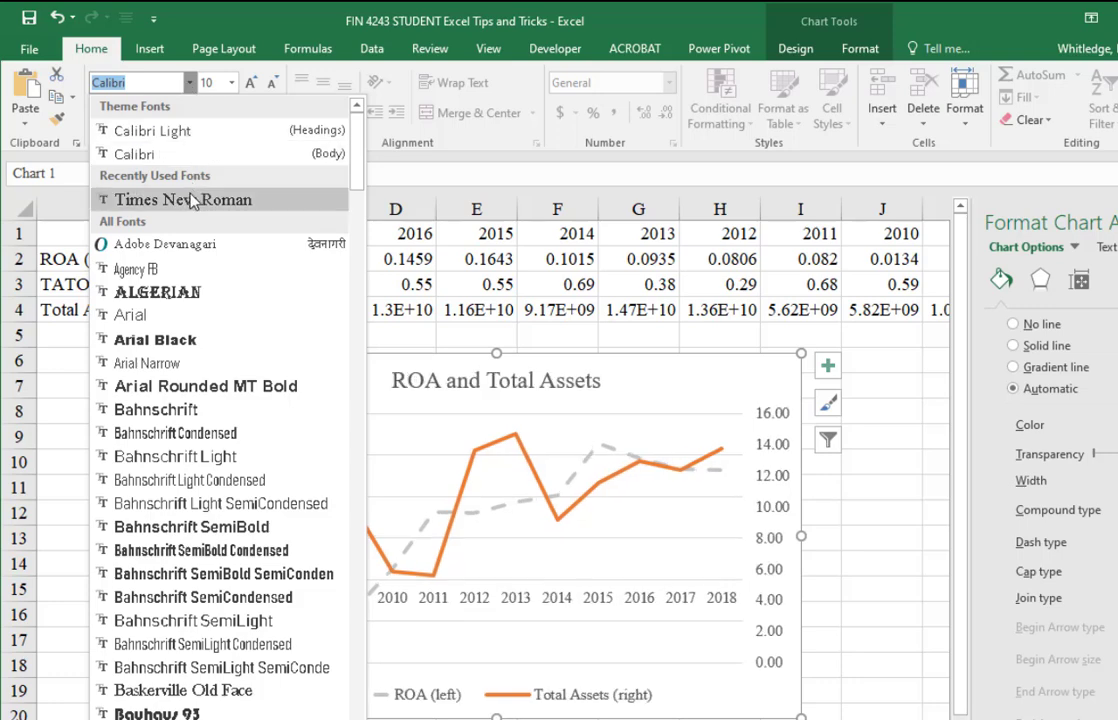
left_click(132, 199)
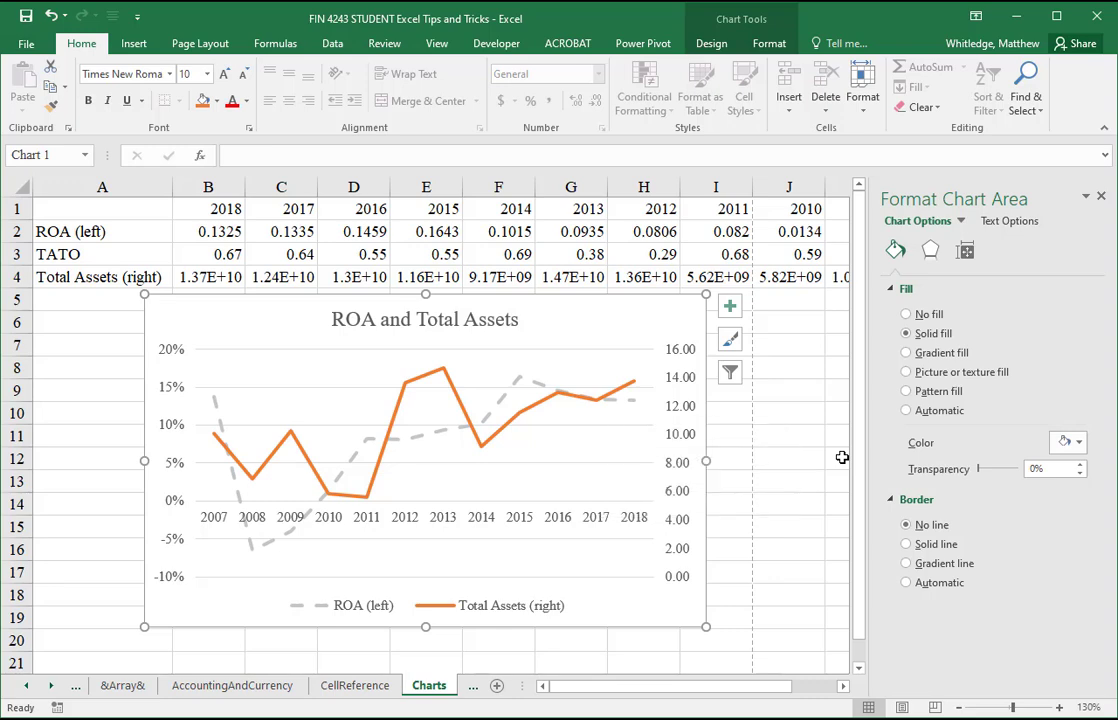
Preview the printout with the chart selected, return to the worksheet and deselect the chart
key("ctrl+p")
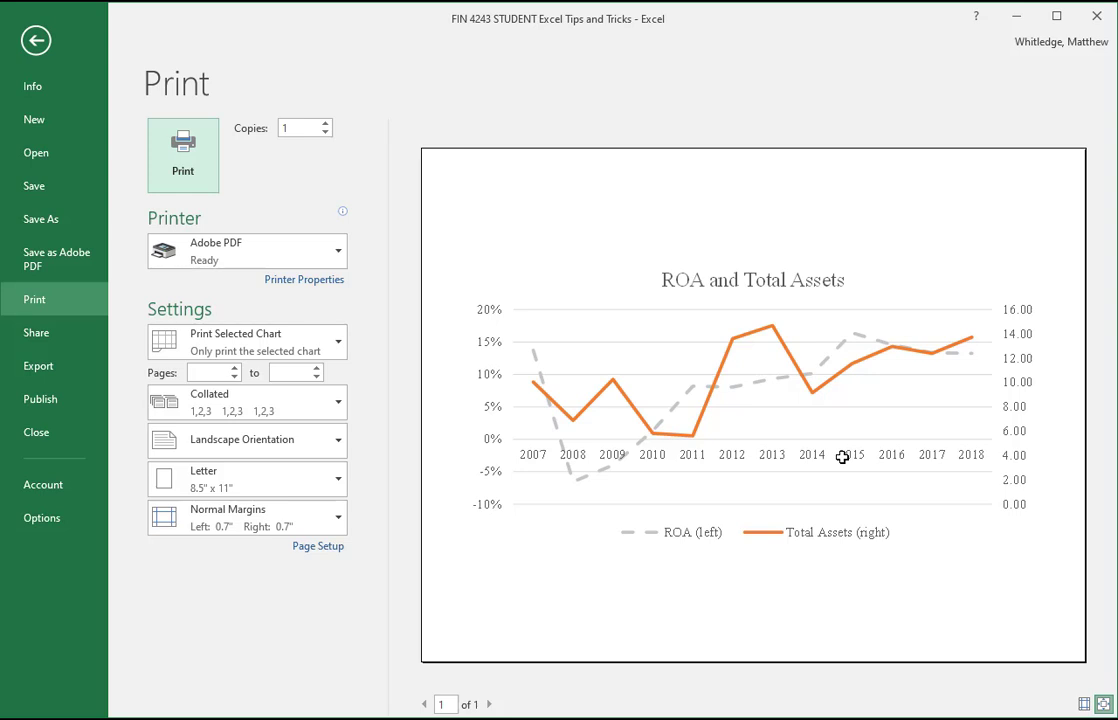
key("Escape")
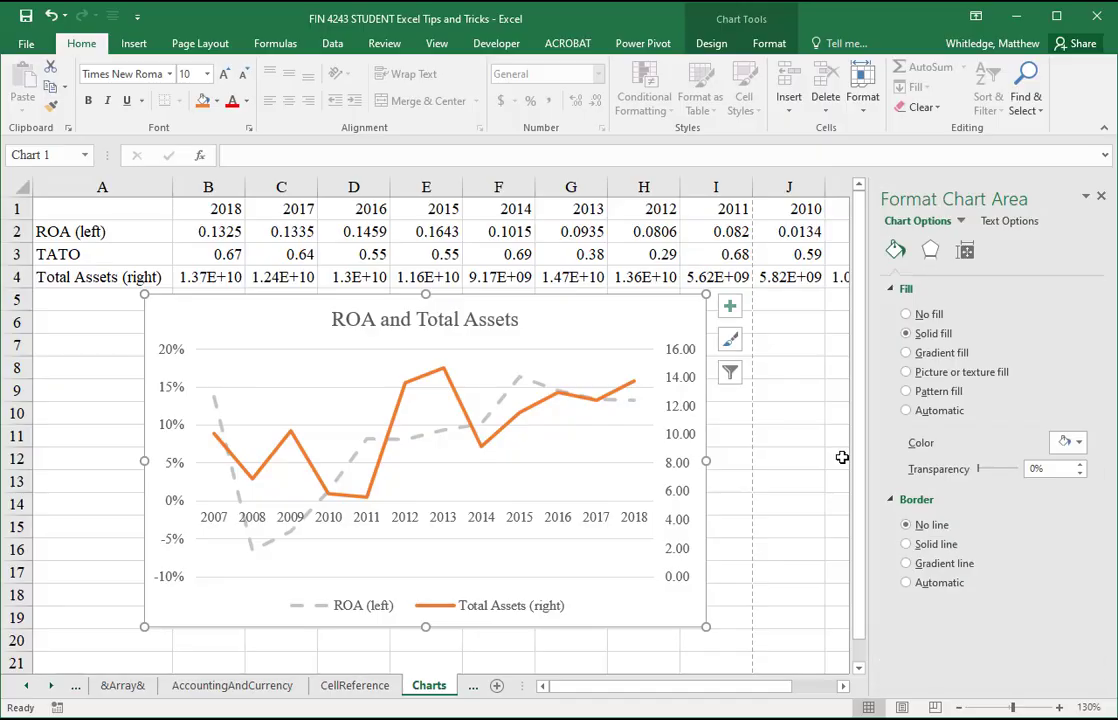
left_click(791, 437)
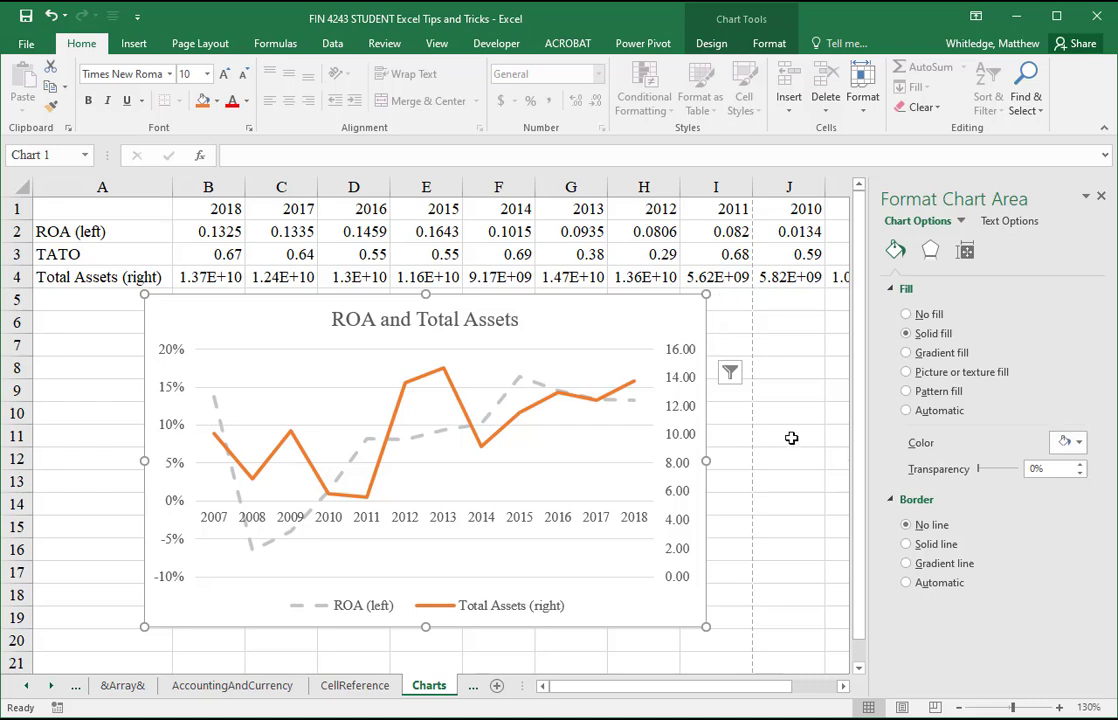
Enlarge the chart from its upper-right corner up to row 3 and across into column J, and deselect it
left_click(700, 296)
left_click_drag(706, 294, 800, 241)
left_click(827, 369)
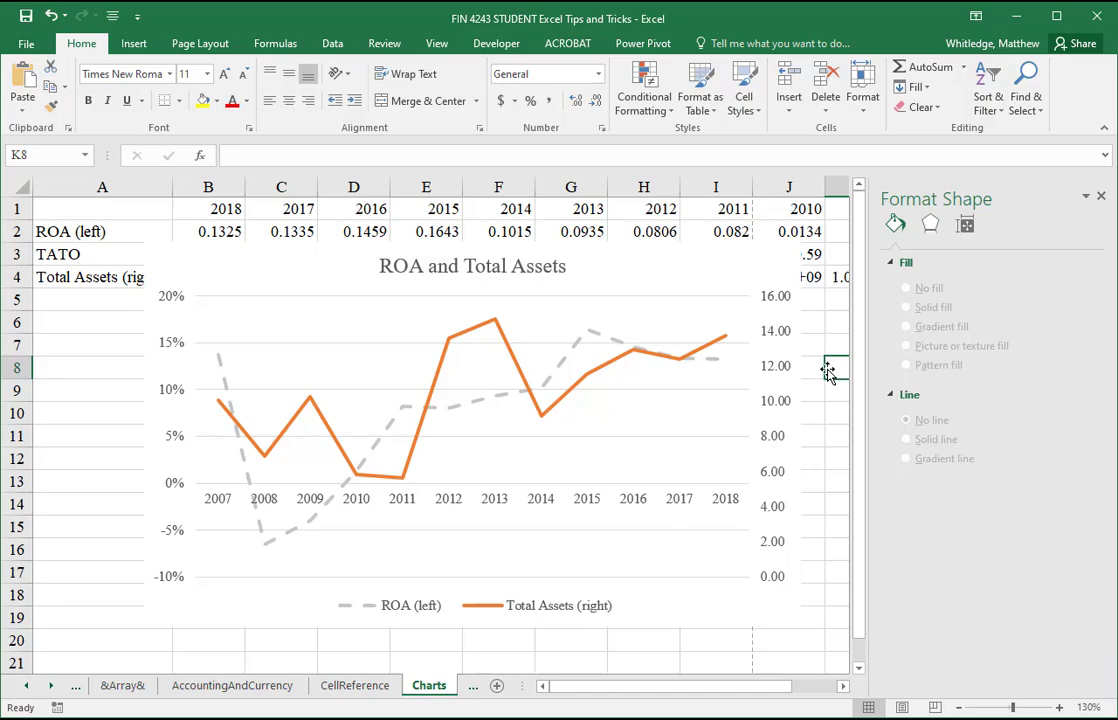
Preview the printout of the Charts worksheet with no chart selected and return to the sheet
key("ctrl+p")
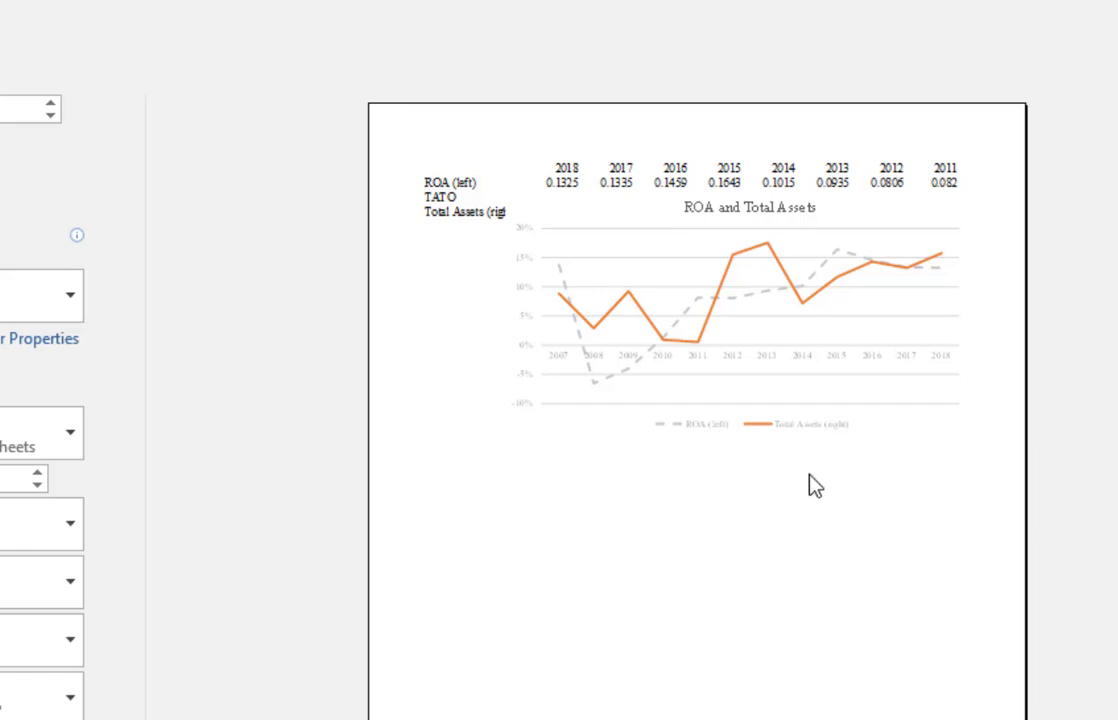
scroll(697, 411, "down", 1)
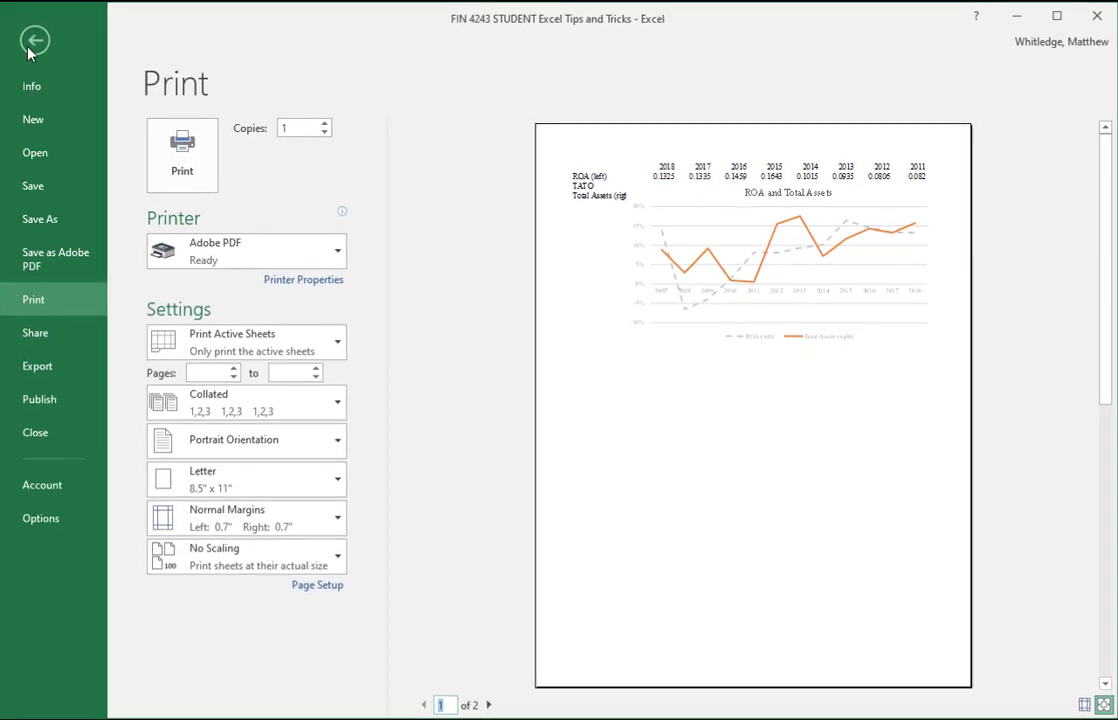
left_click(28, 50)
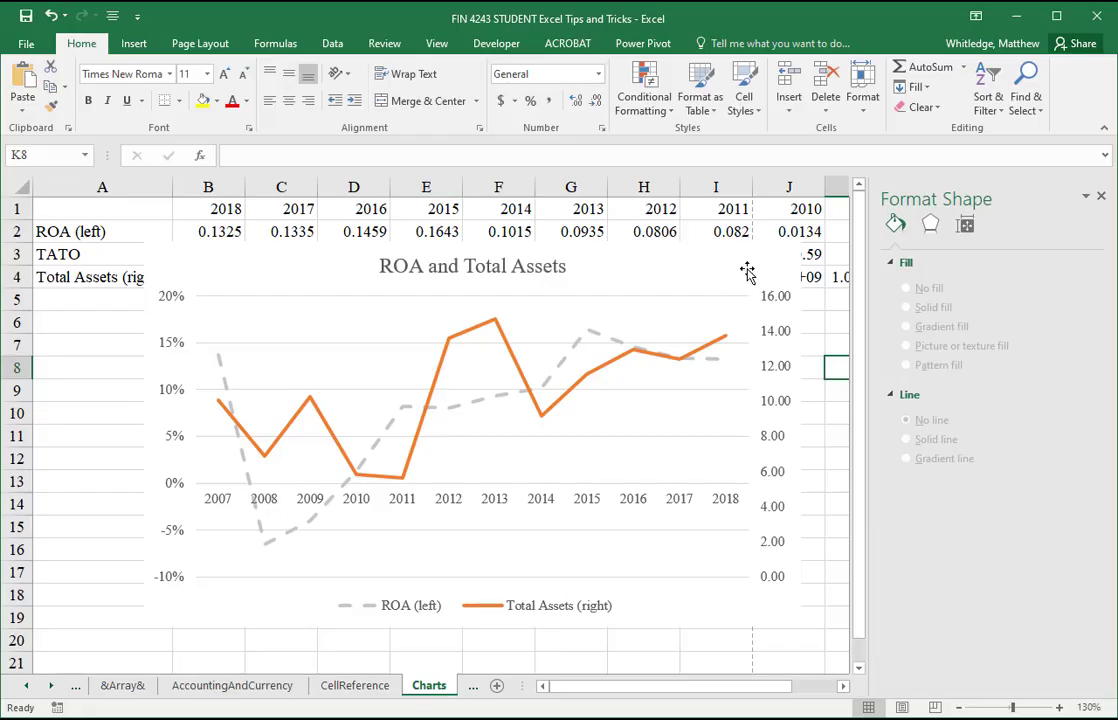
Move the chart so it lies within the page break after column I, and deselect it
left_click_drag(680, 264, 625, 275)
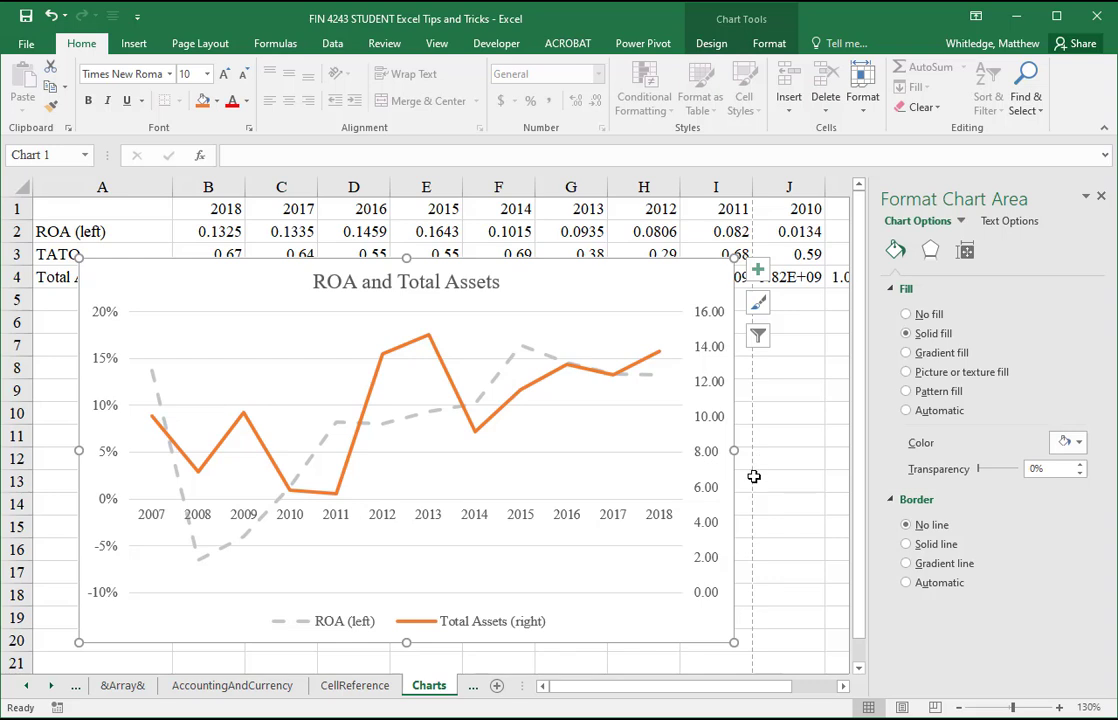
left_click(792, 455)
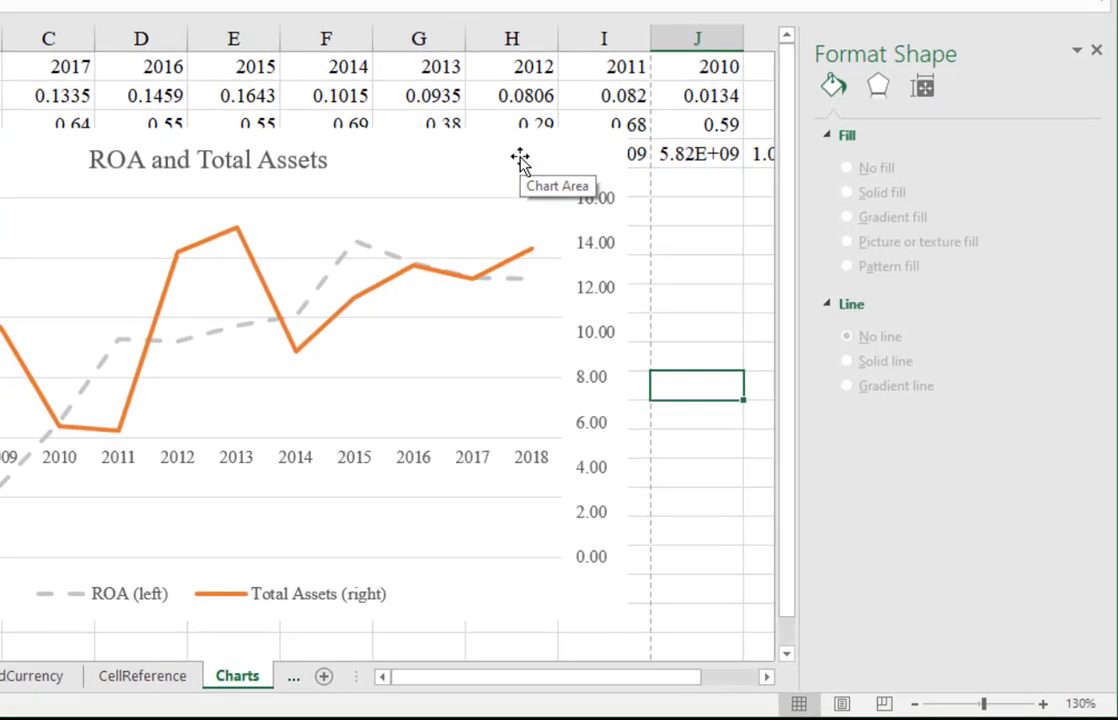
Move the chart to its own new sheet named "ROA and Total Assets"
left_click(650, 283)
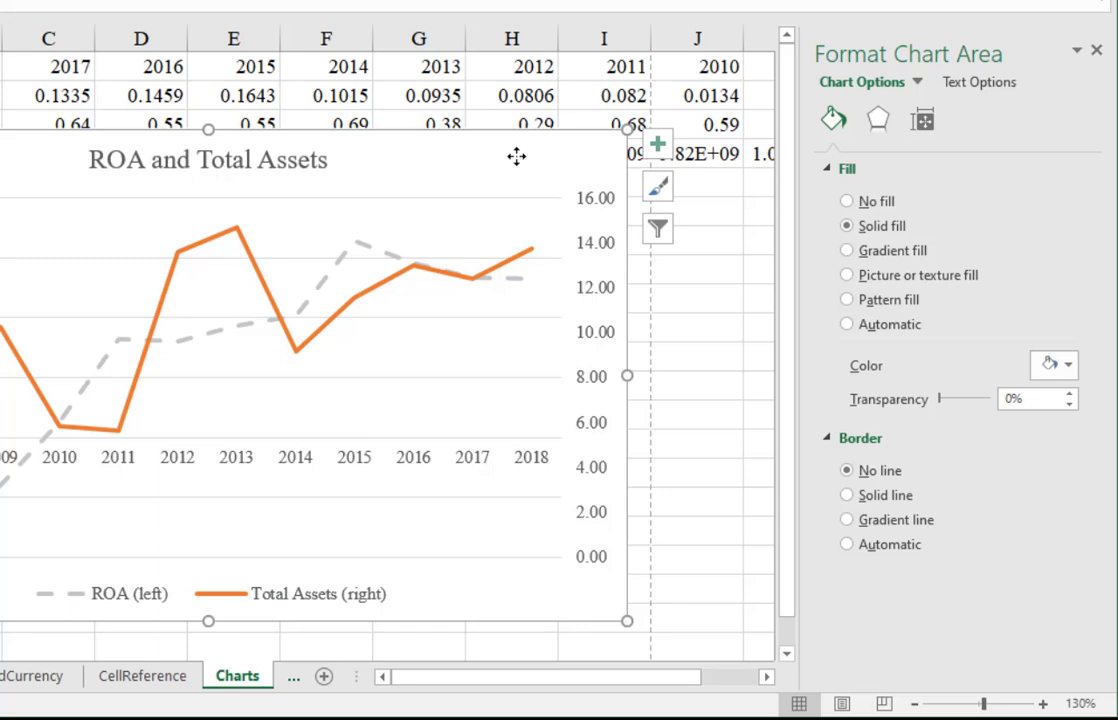
right_click(518, 160)
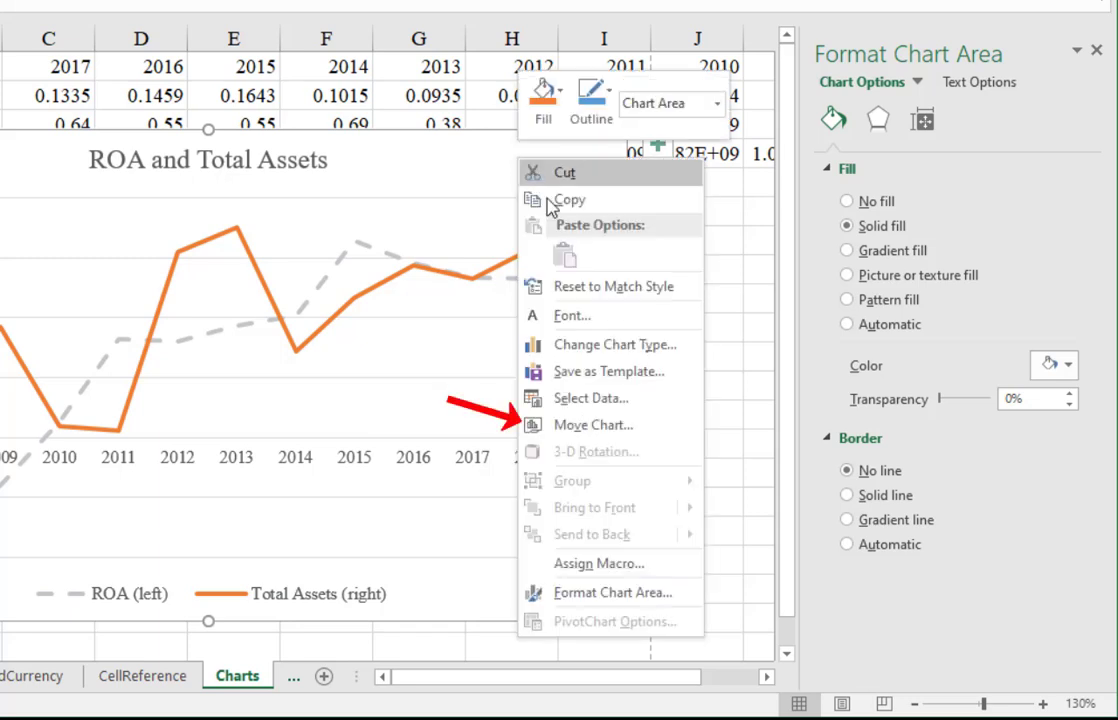
left_click(660, 436)
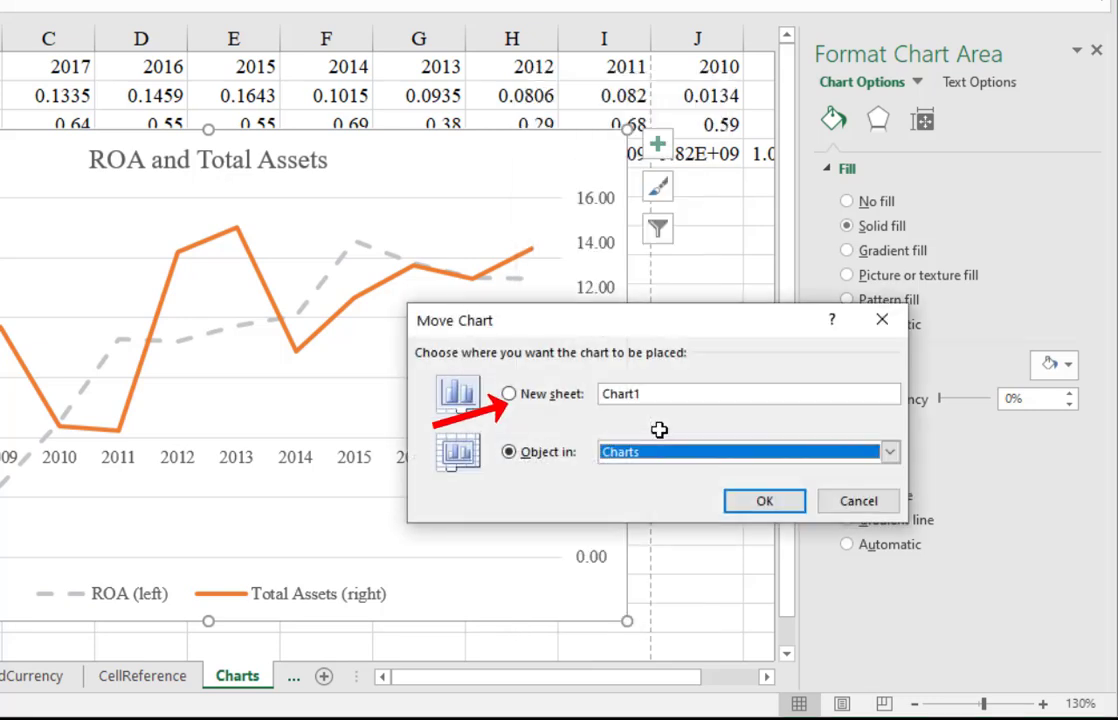
left_click(510, 395)
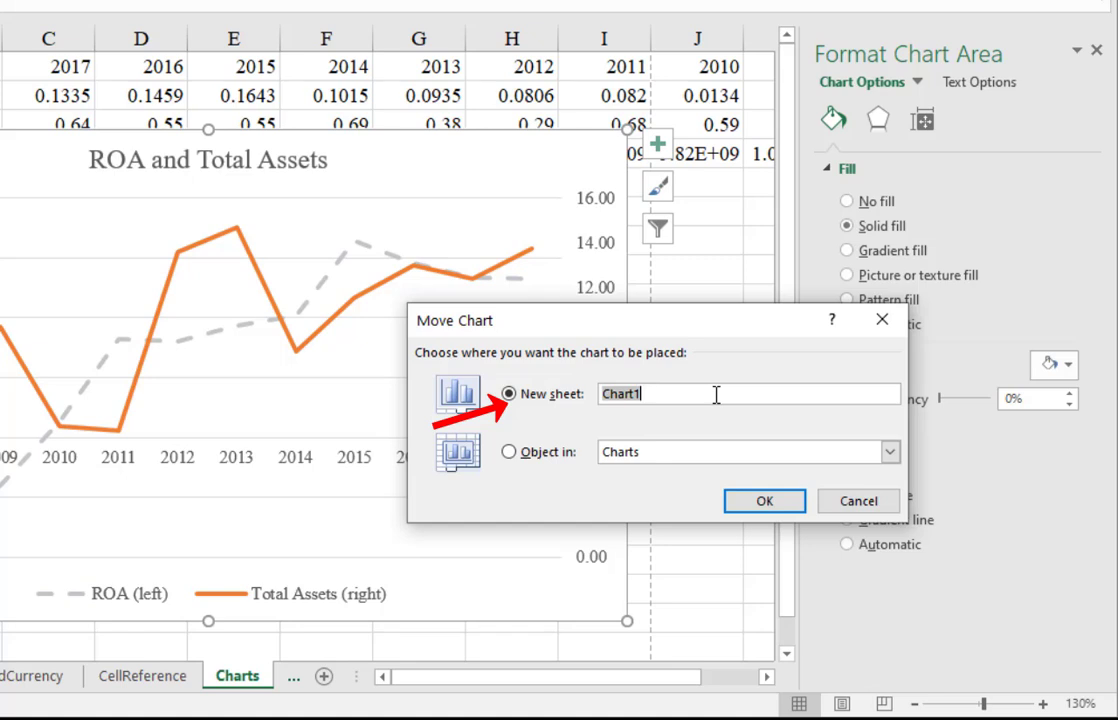
type("ROA and Total Assets")
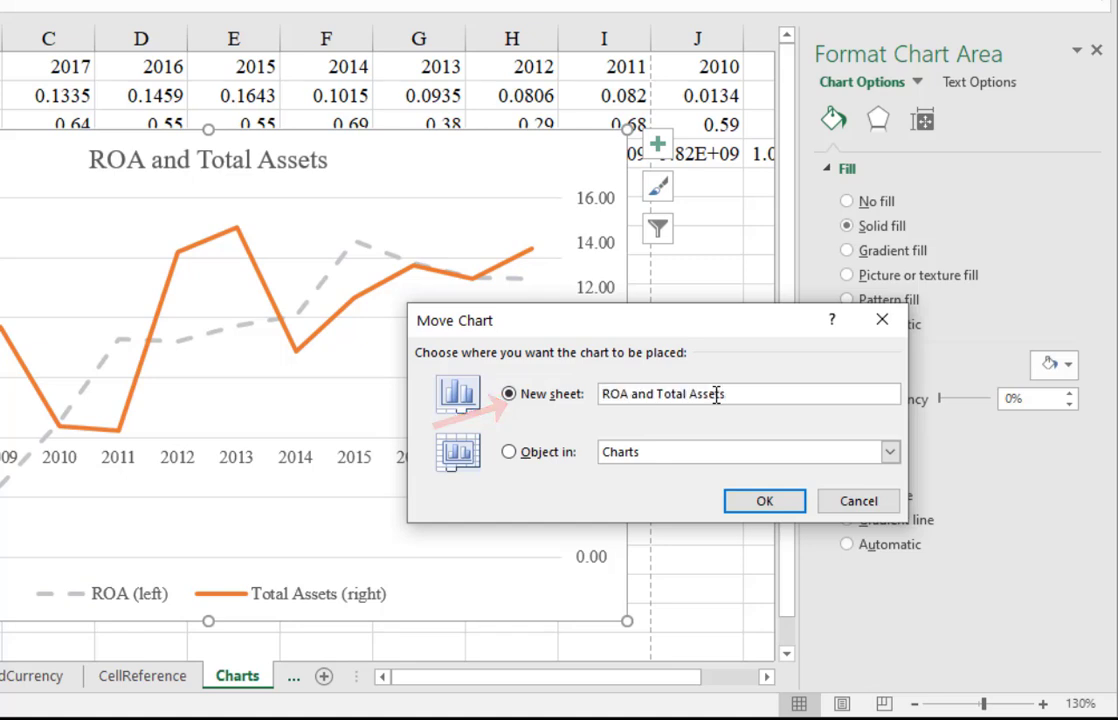
left_click(762, 503)
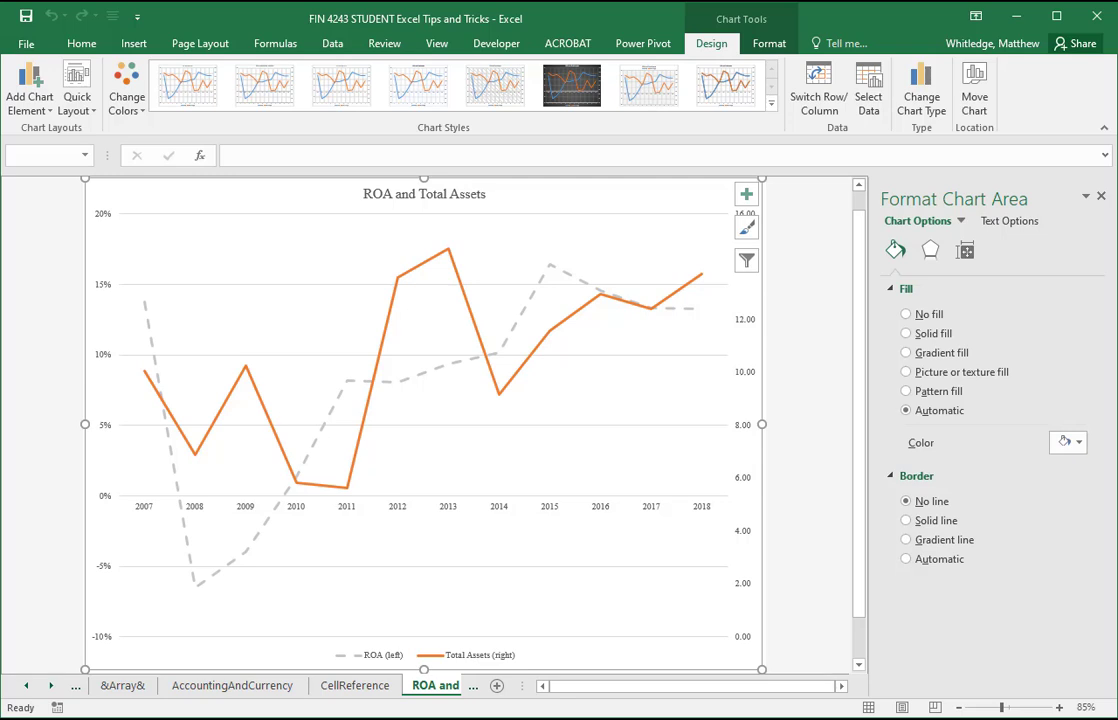
Deselect the chart, preview the printout of its new chart sheet and return to the sheet
left_click(81, 43)
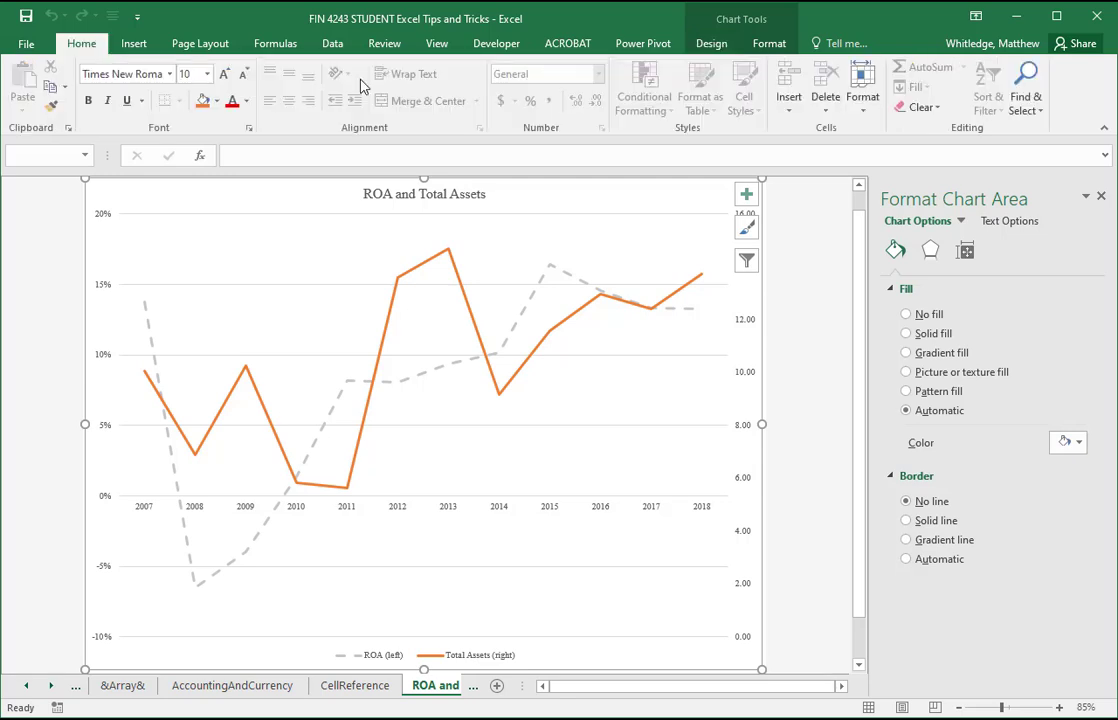
left_click(798, 287)
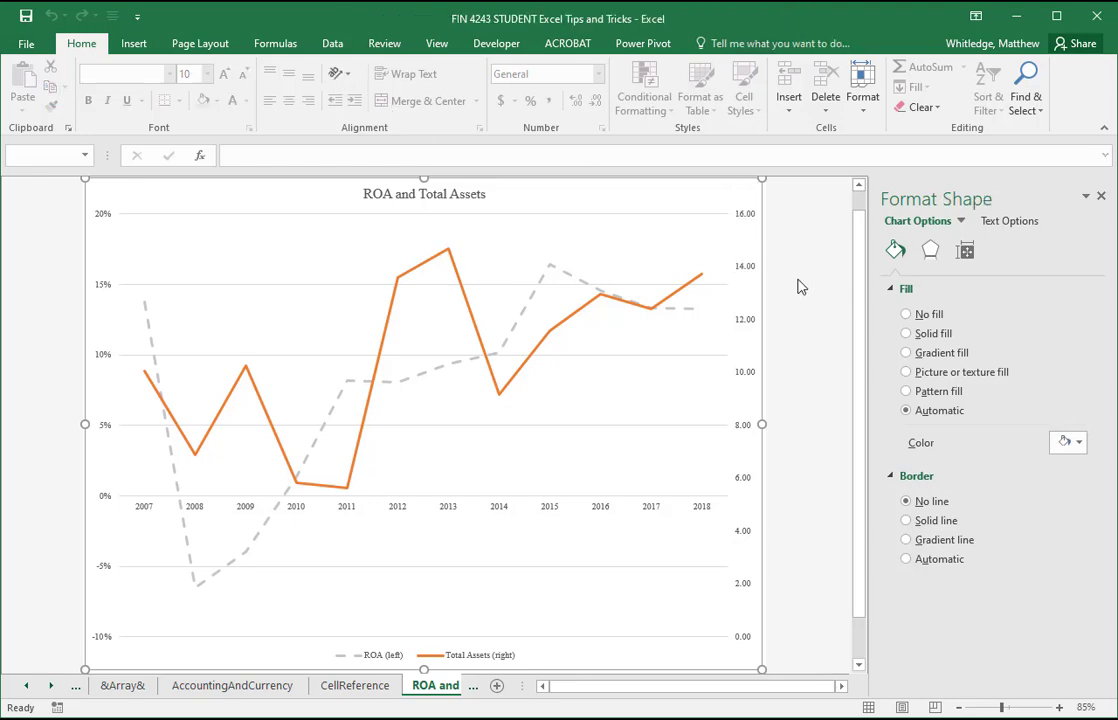
key("ctrl+p")
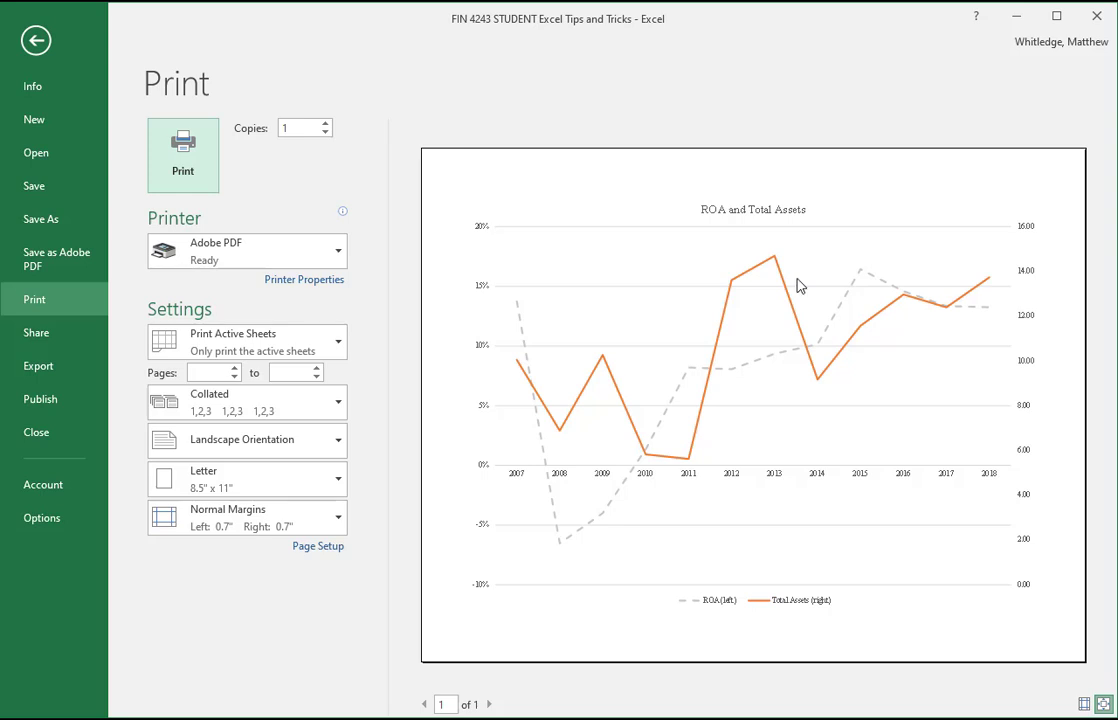
left_click(32, 38)
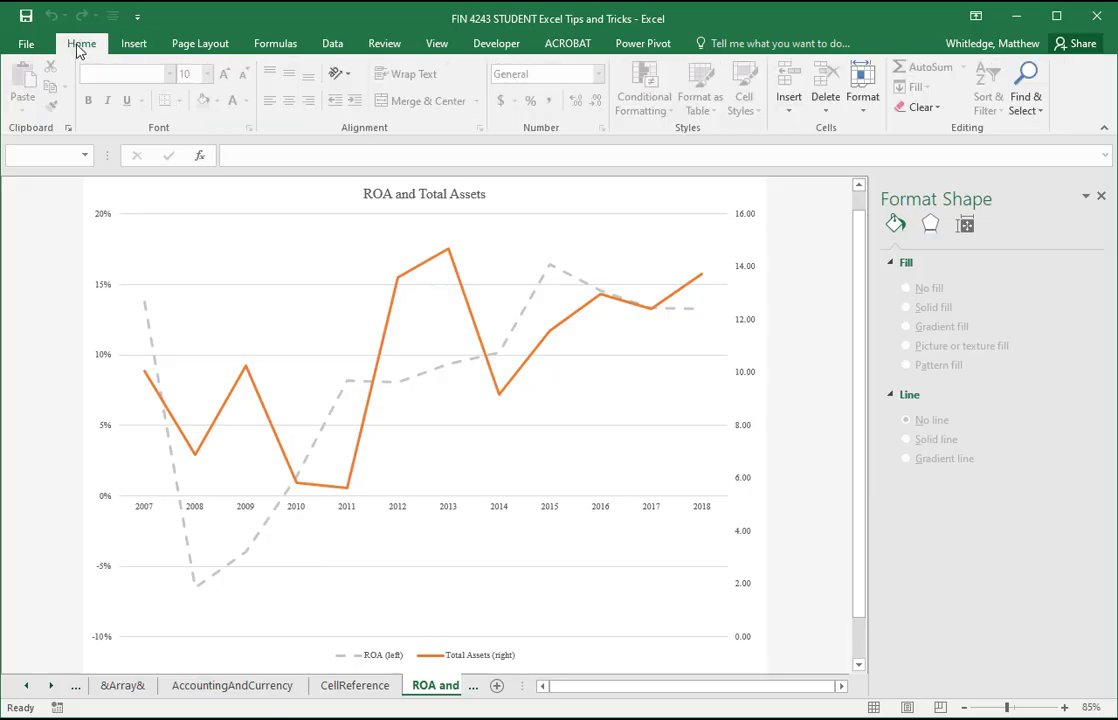
left_click(132, 48)
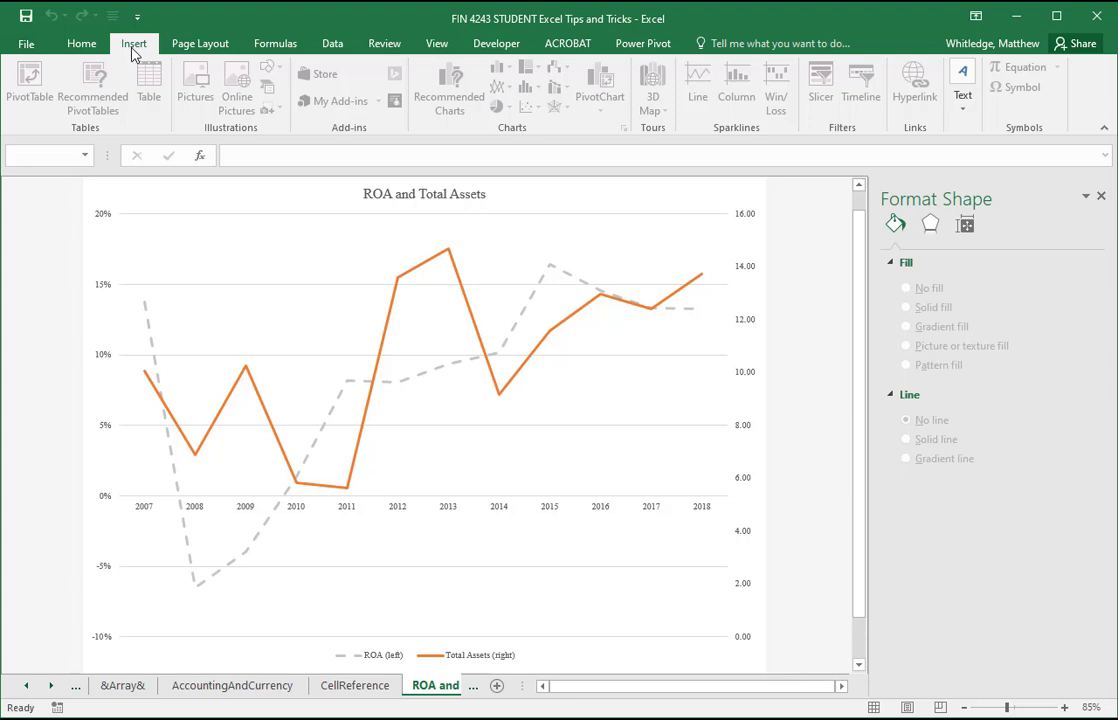
left_click(963, 110)
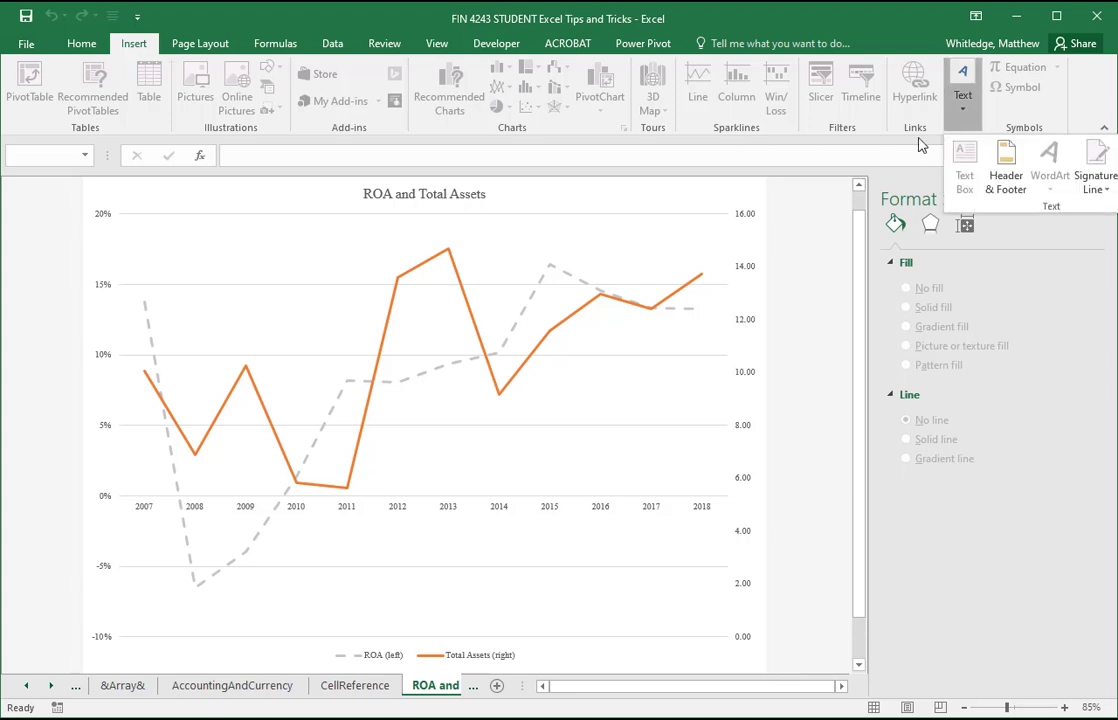
left_click(832, 237)
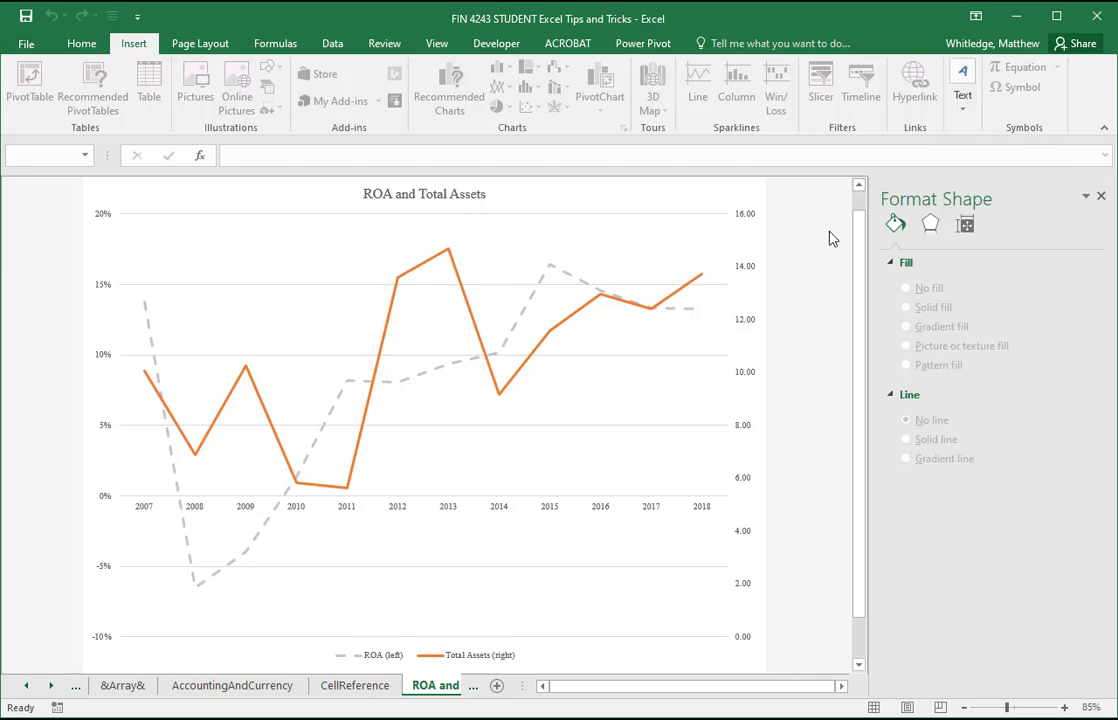